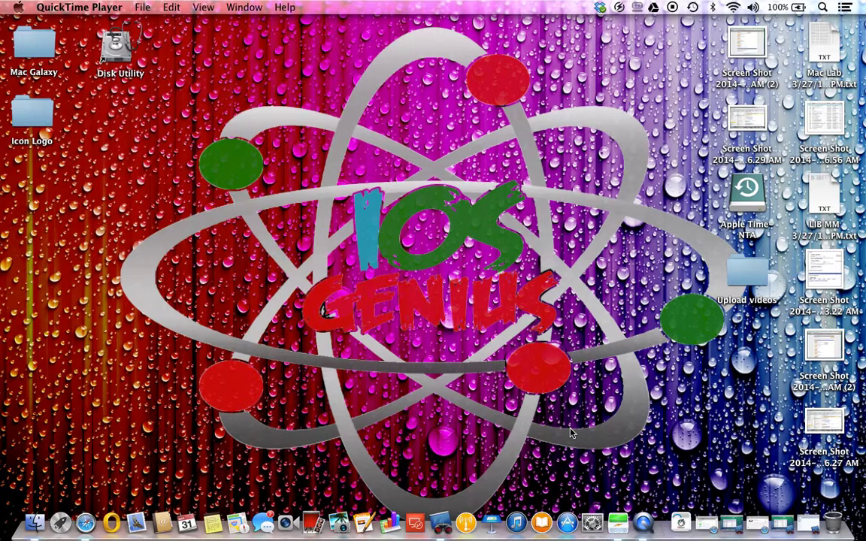
- Launch Battery Diag and view the battery overview with its charge, capacity, health and cycle indicators
click(620, 524)
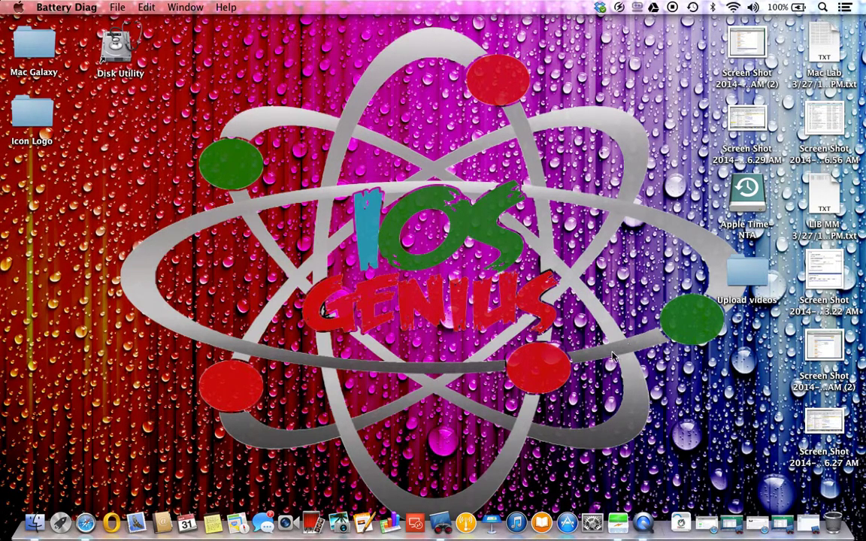
click(619, 9)
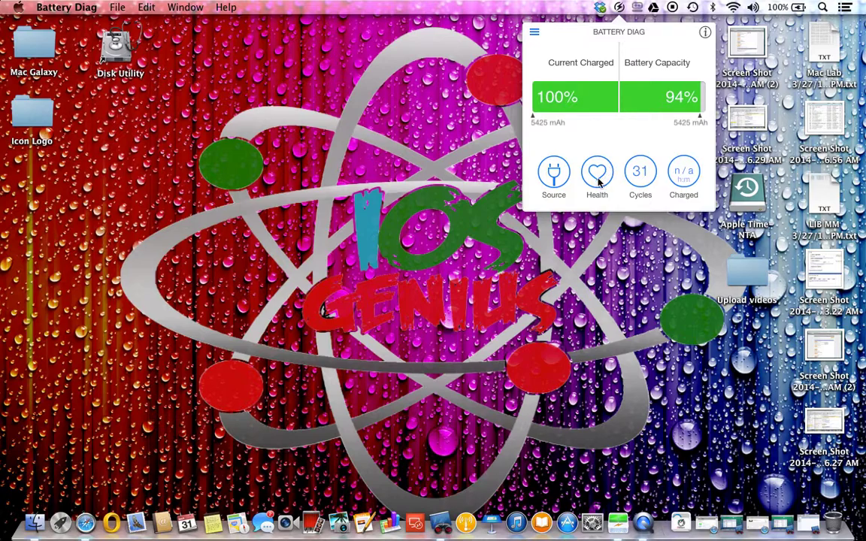
mouse_move(600, 184)
mouse_move(641, 180)
click(18, 8)
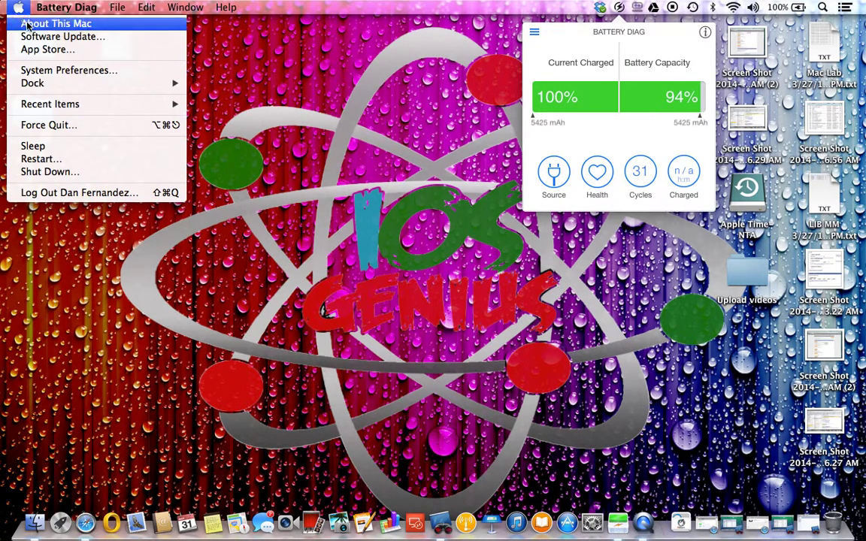
click(26, 25)
click(410, 84)
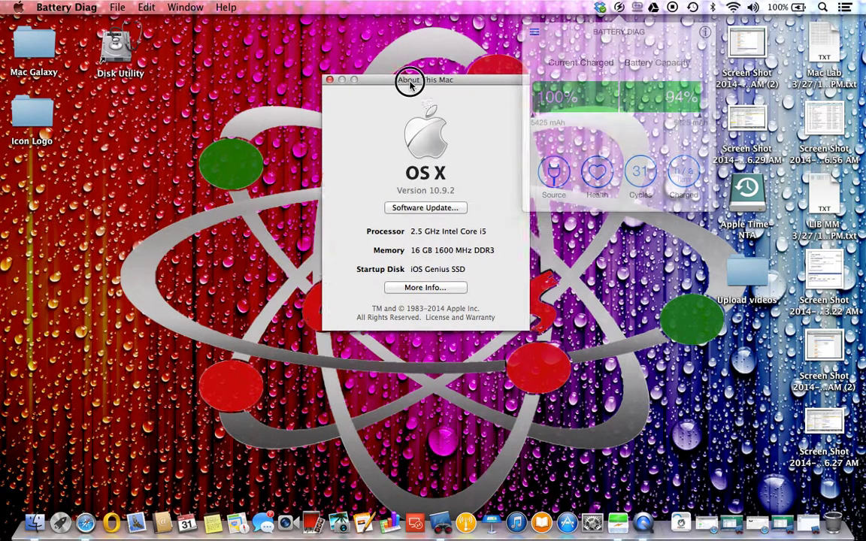
drag(410, 84, 298, 86)
click(217, 81)
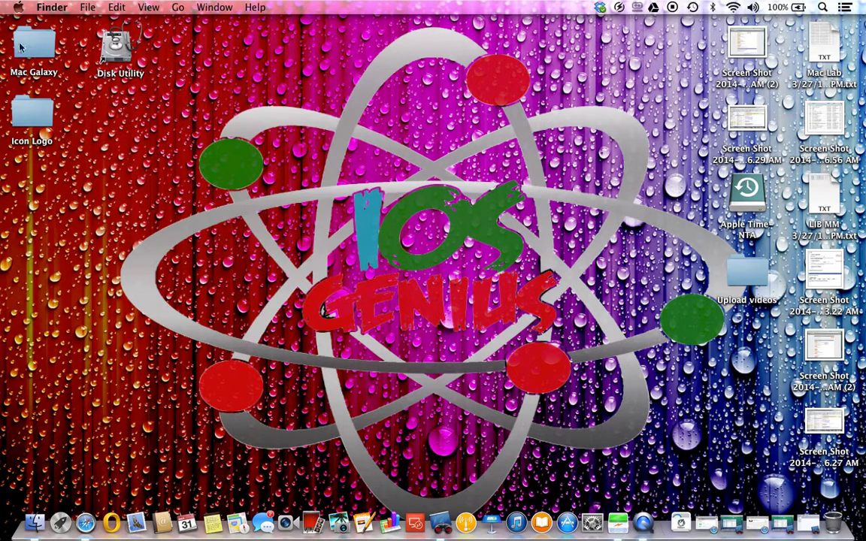
- Examine the Mac's model year and installed memory in the detailed About This Mac overview, and close it
click(18, 8)
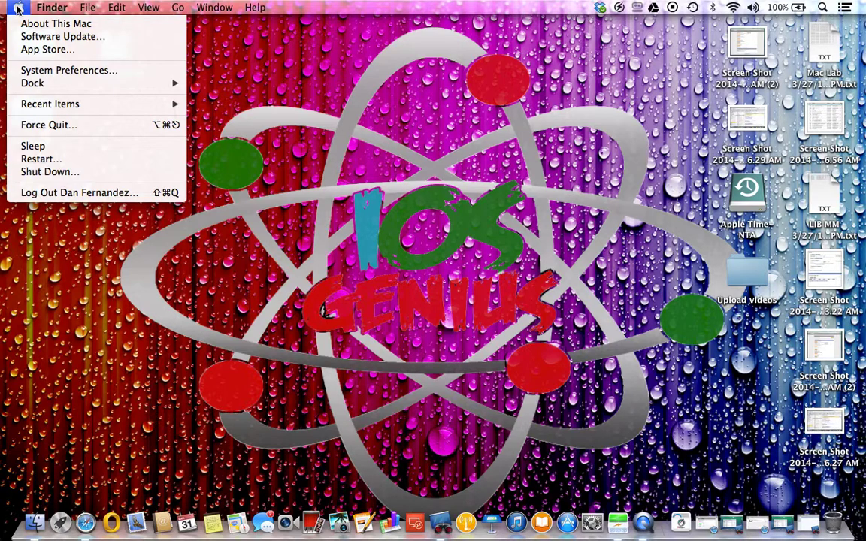
click(59, 24)
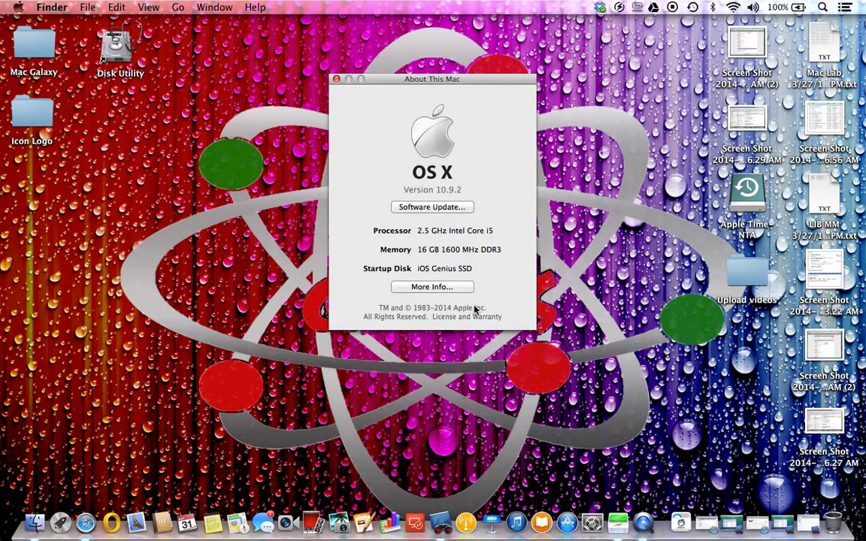
click(440, 287)
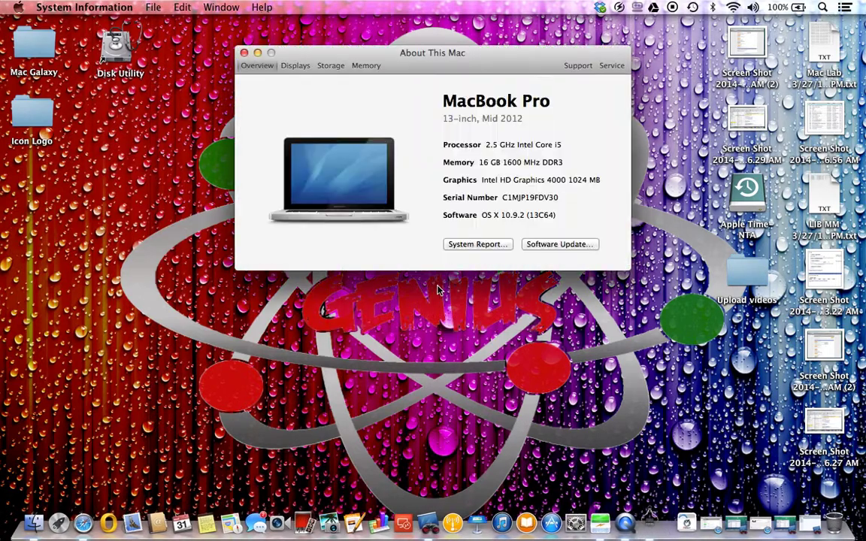
drag(439, 65, 354, 78)
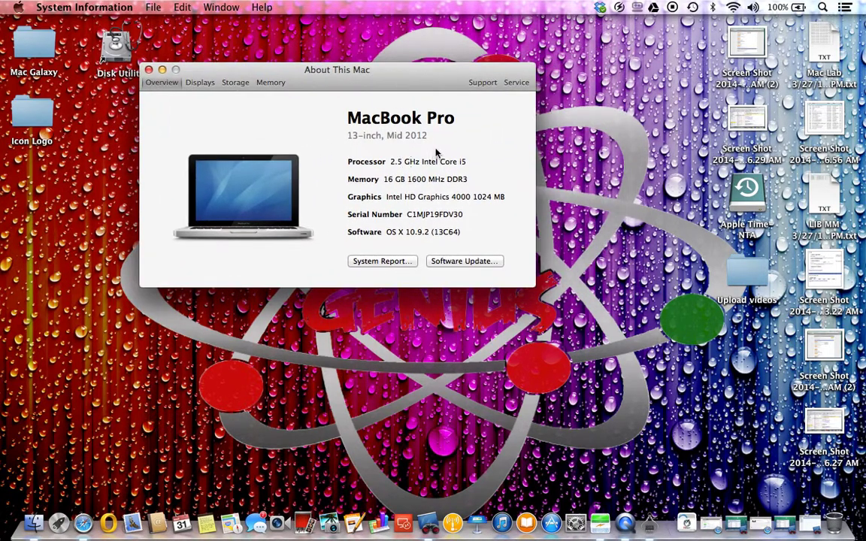
drag(427, 136, 342, 136)
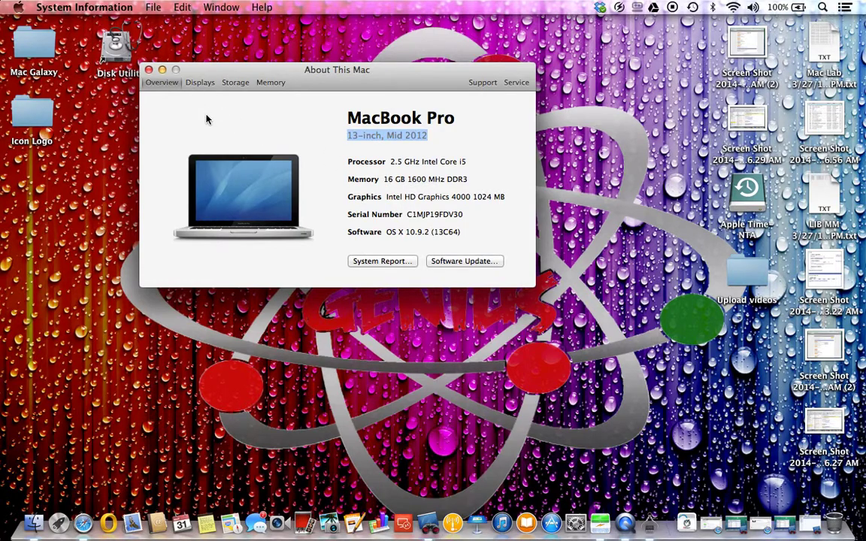
drag(383, 179, 420, 181)
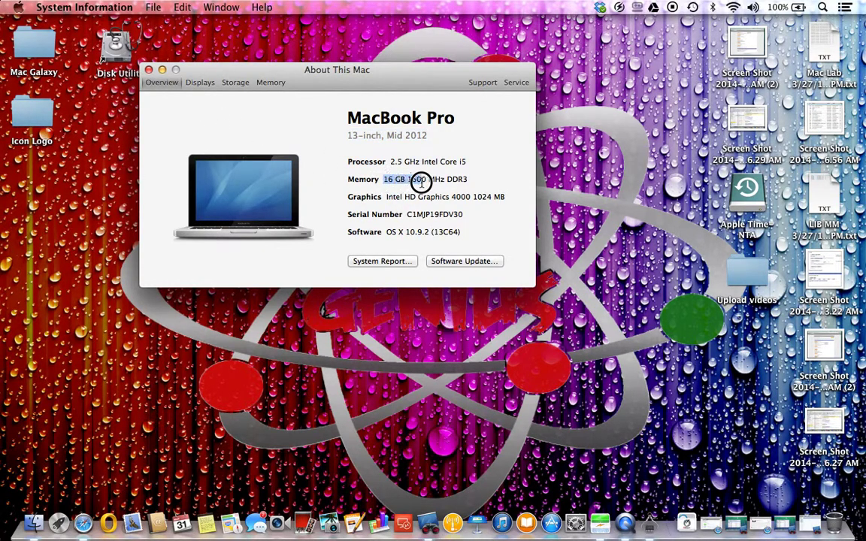
click(149, 70)
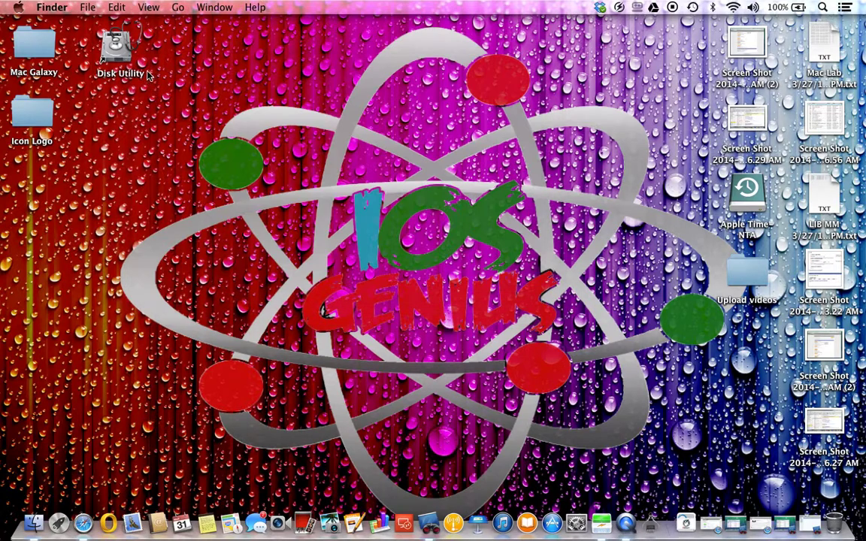
click(619, 9)
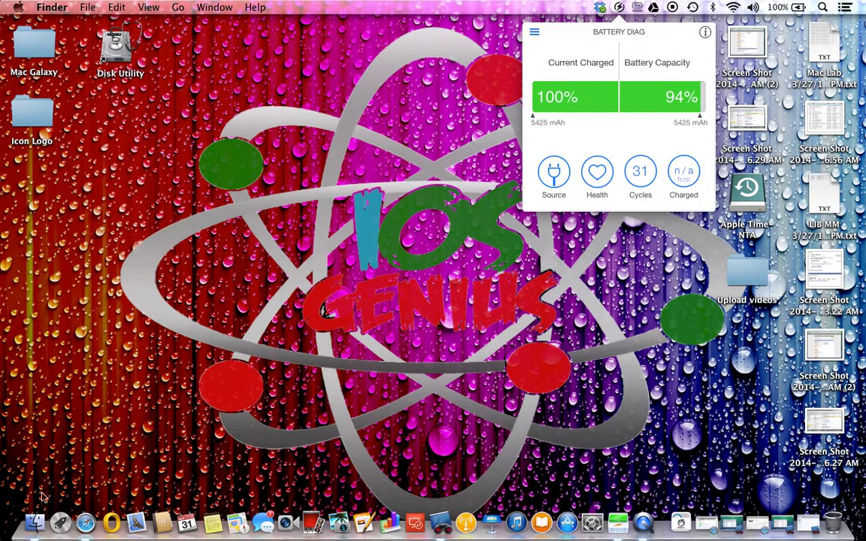
right_click(85, 524)
mouse_move(170, 444)
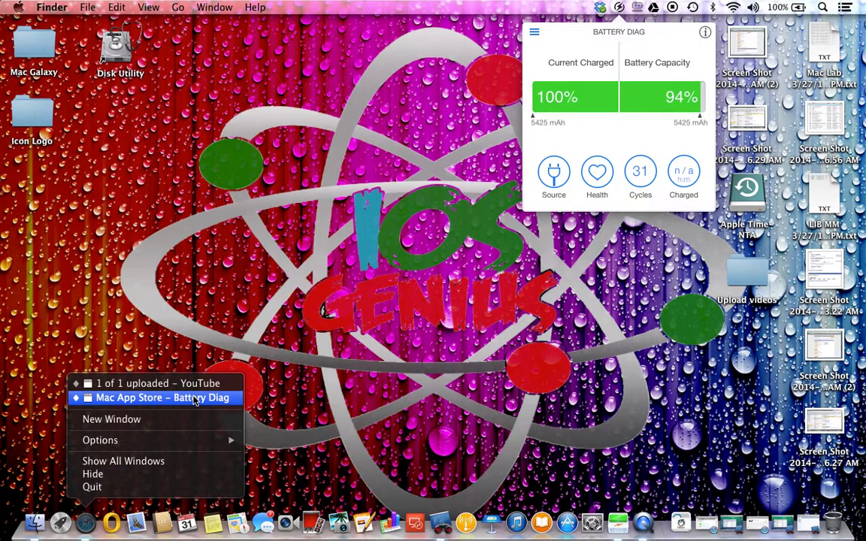
click(165, 397)
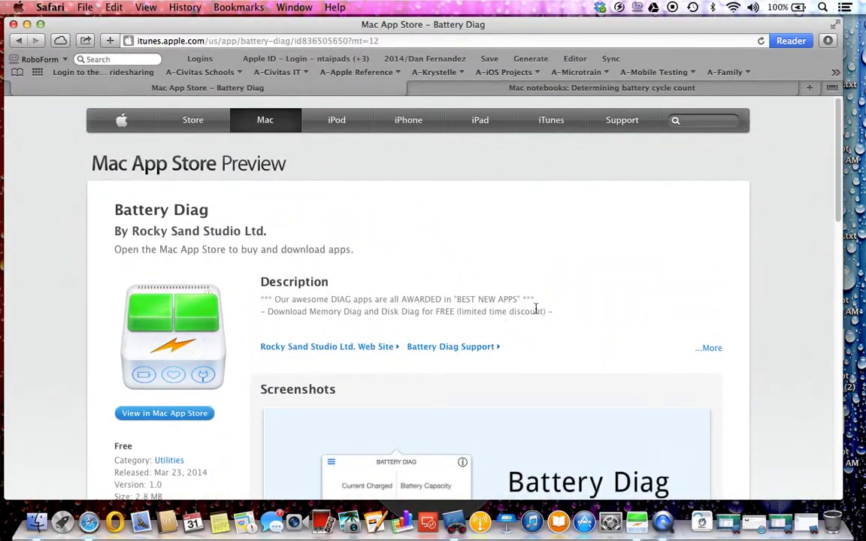
- Look through Battery Diag's product page and its whole screenshot gallery, and minimize the Safari window
scroll(770, 328, down, 5)
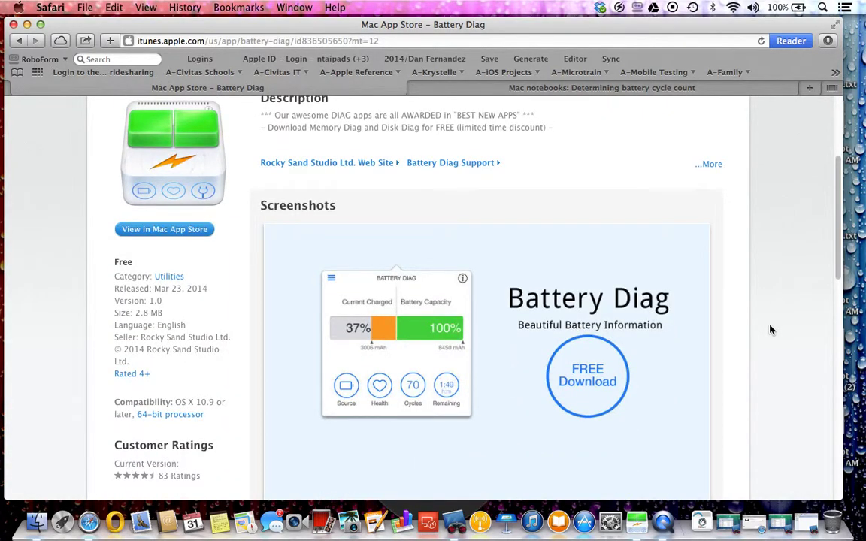
scroll(512, 319, down, 2)
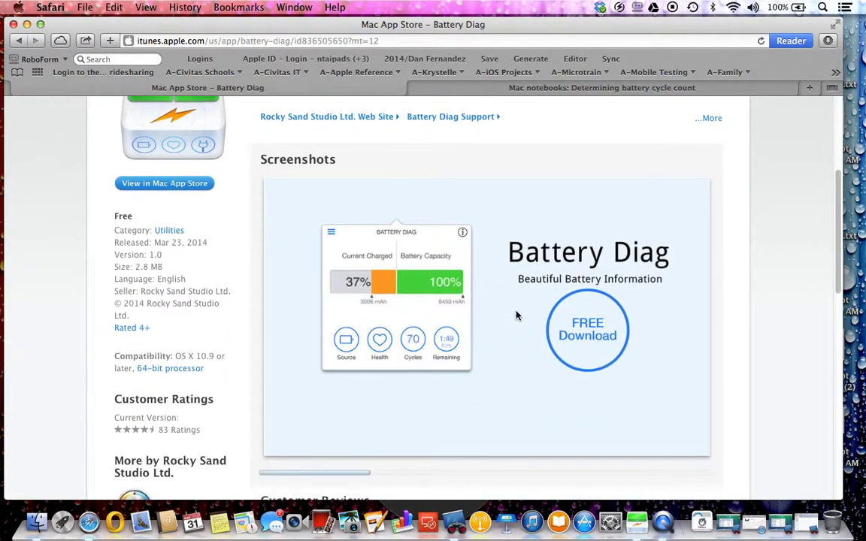
drag(361, 464, 467, 472)
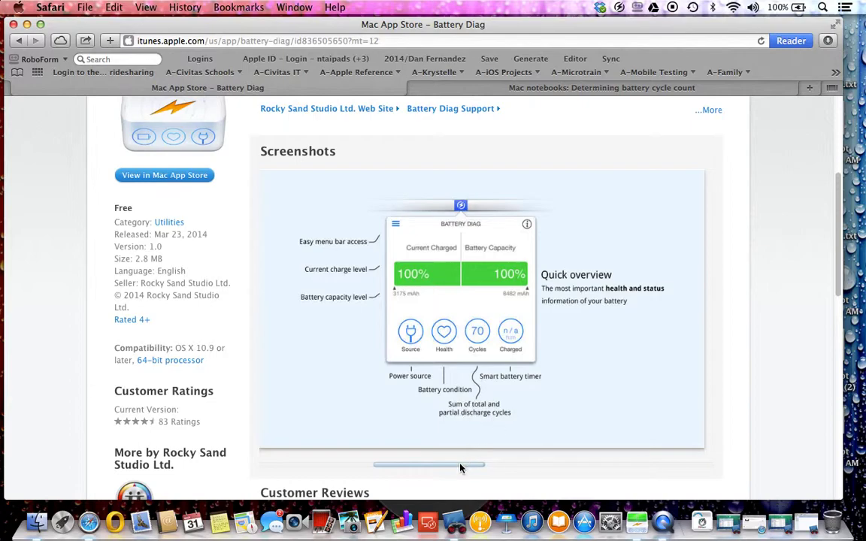
drag(461, 467, 578, 469)
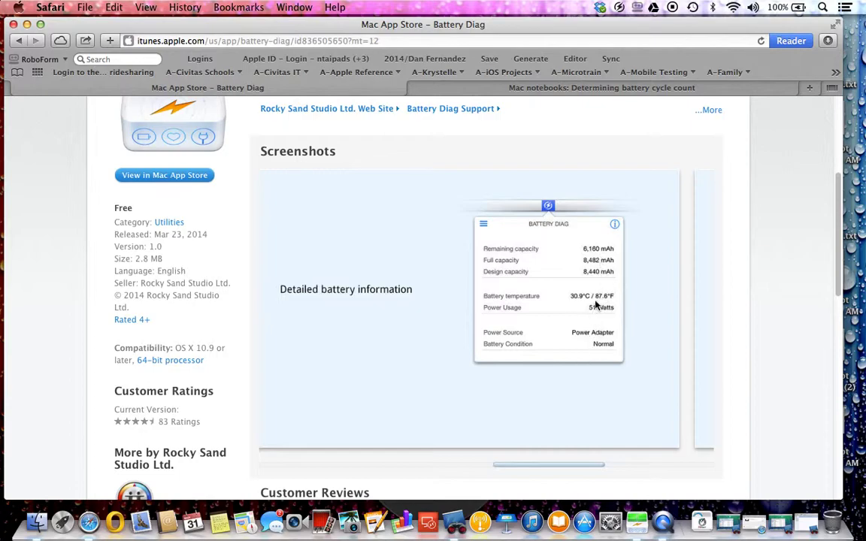
click(582, 466)
drag(582, 466, 684, 467)
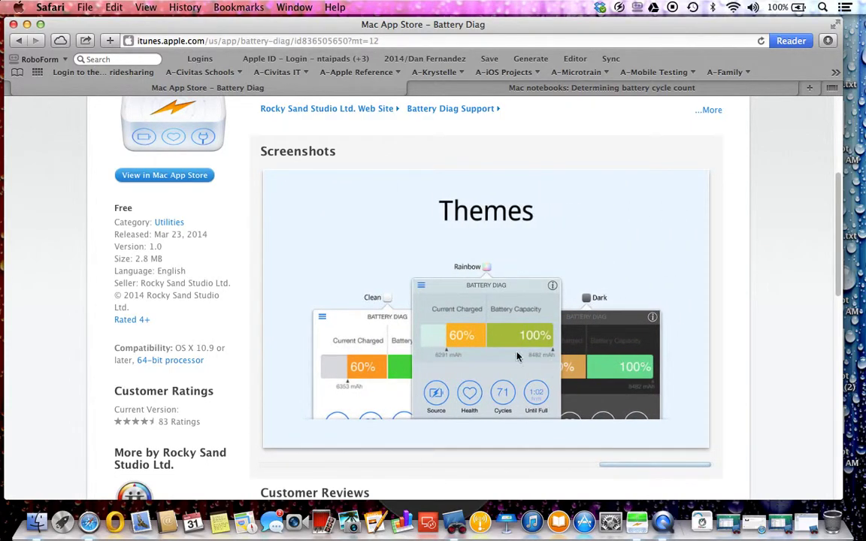
drag(615, 466, 250, 466)
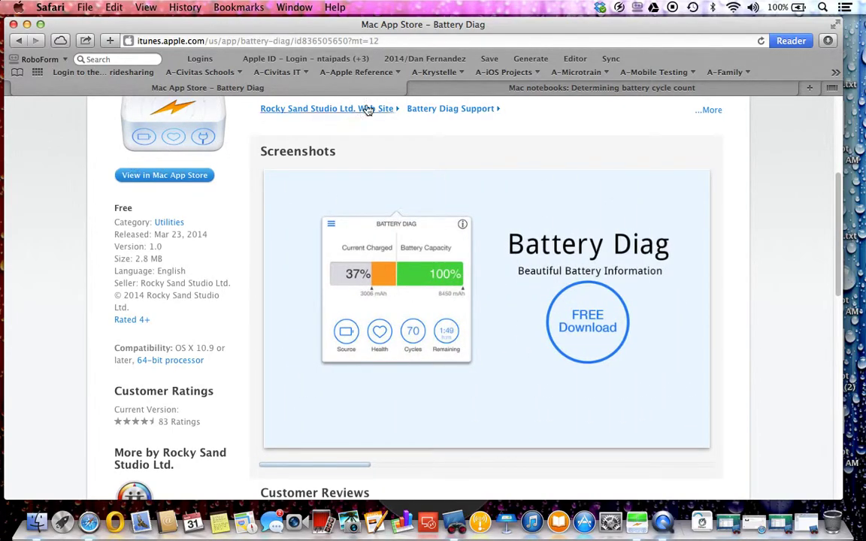
click(27, 25)
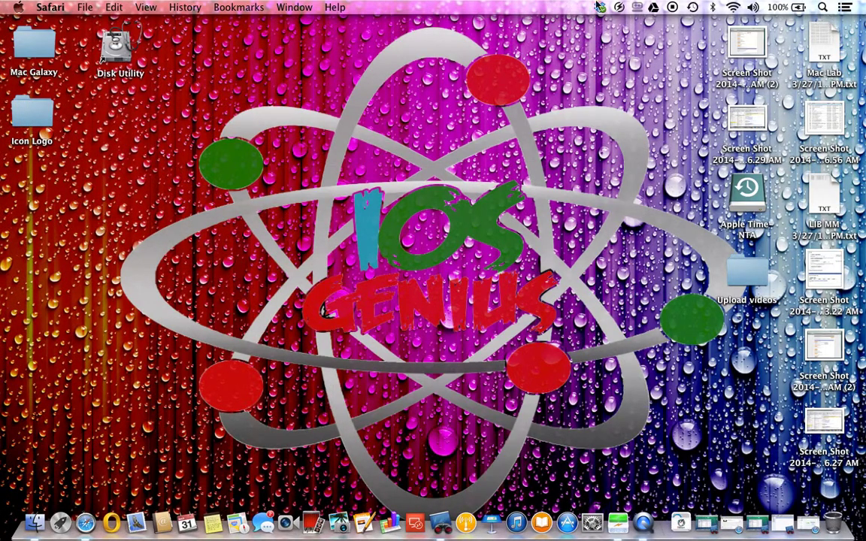
- Reopen Battery Diag and decline its request for an App Store rating
click(618, 7)
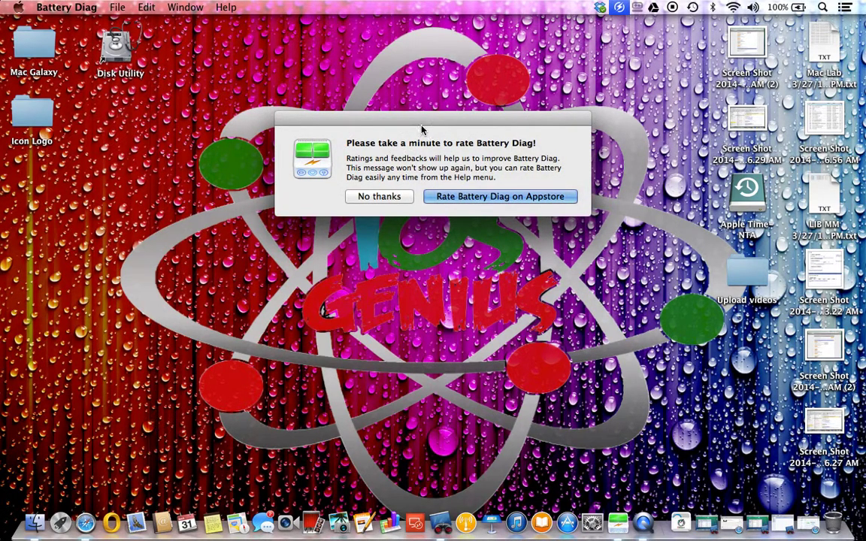
drag(422, 123, 398, 163)
click(367, 237)
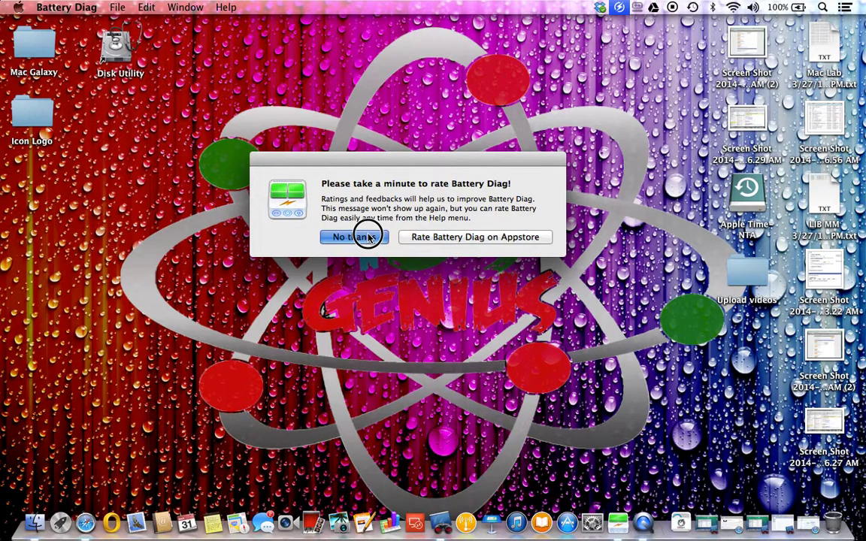
- Review the cycle count in Battery Diag and its detailed battery information, including full and design capacity
click(620, 8)
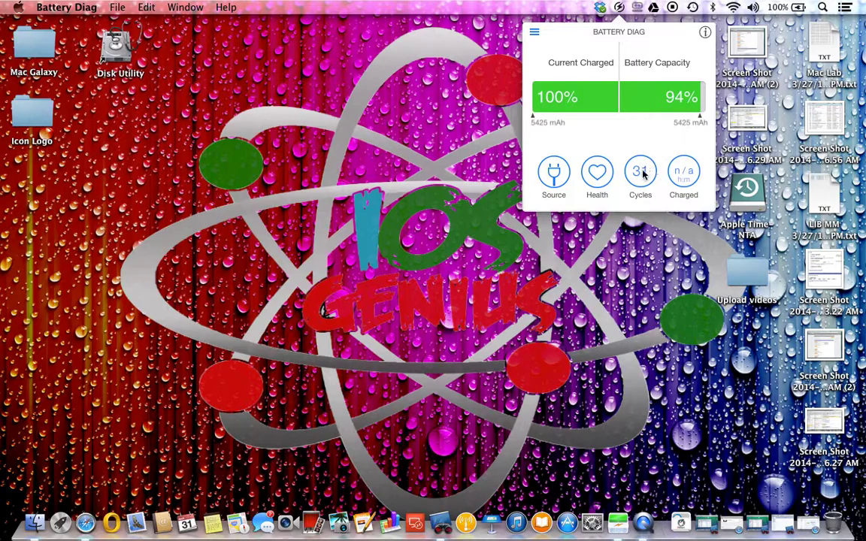
click(705, 32)
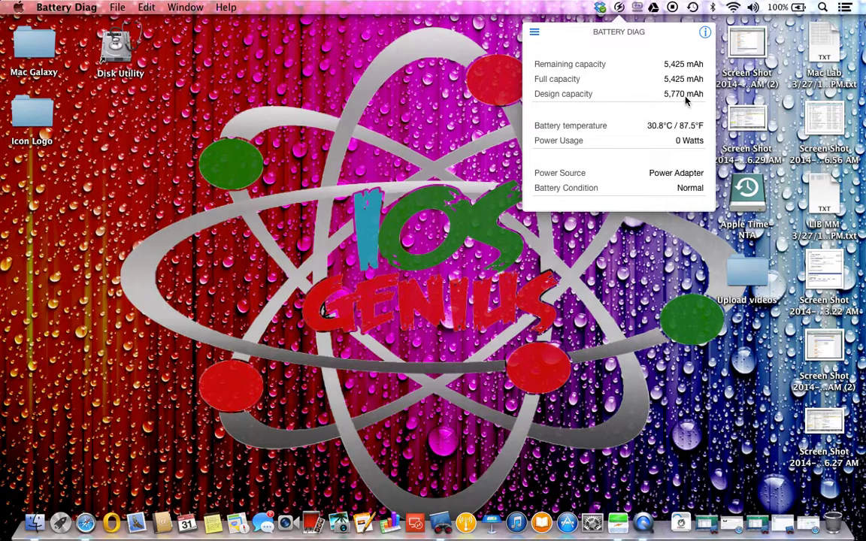
mouse_move(689, 85)
- Try the Rainbow and Dark themes in Battery Diag and return to the Default theme
click(535, 33)
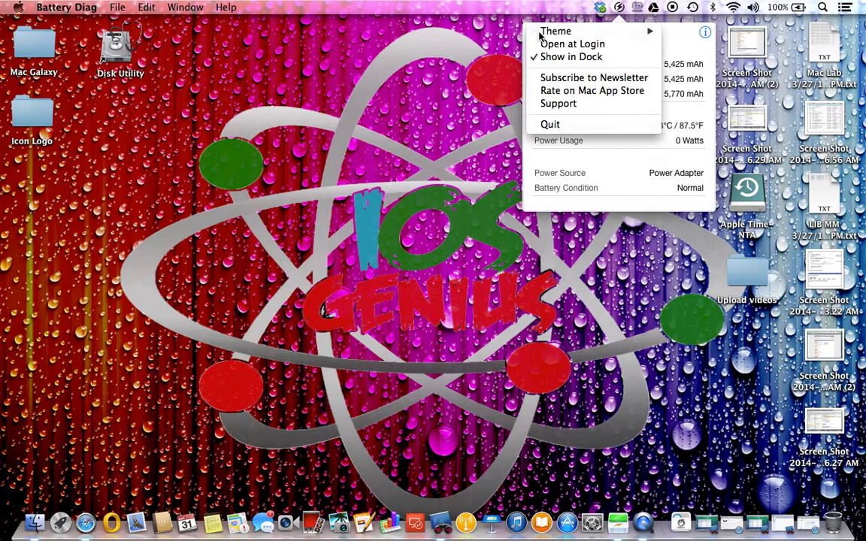
mouse_move(619, 34)
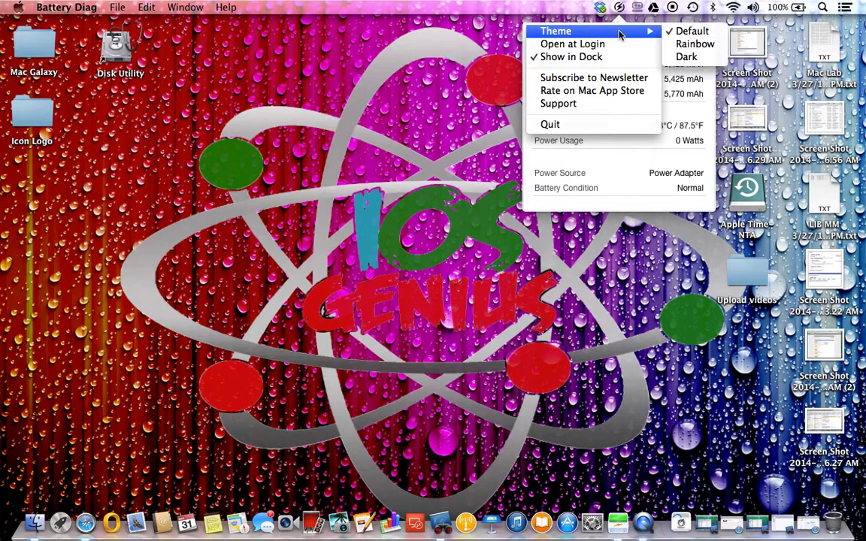
click(688, 45)
click(535, 33)
mouse_move(571, 33)
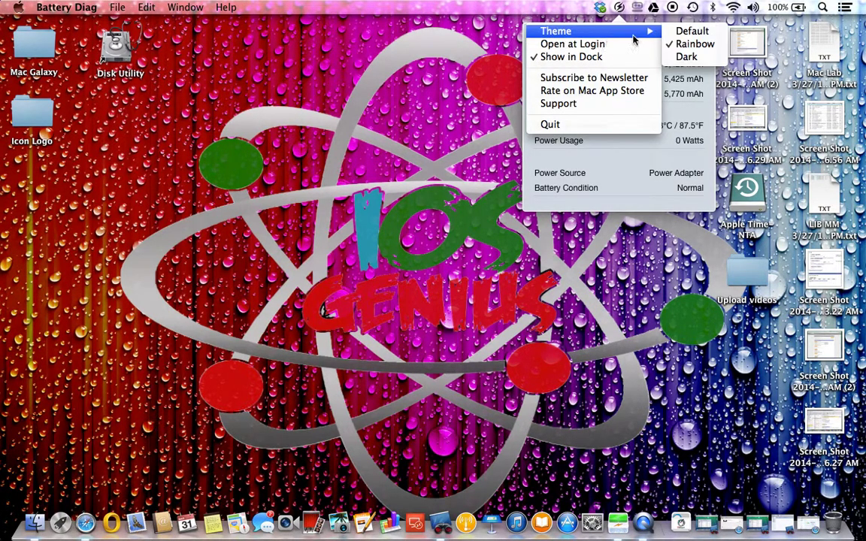
click(686, 56)
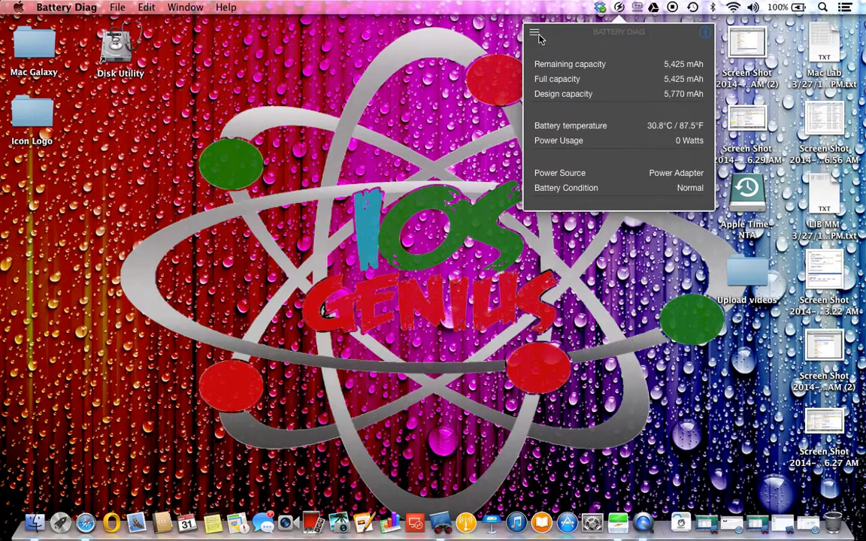
click(534, 32)
mouse_move(583, 37)
click(692, 31)
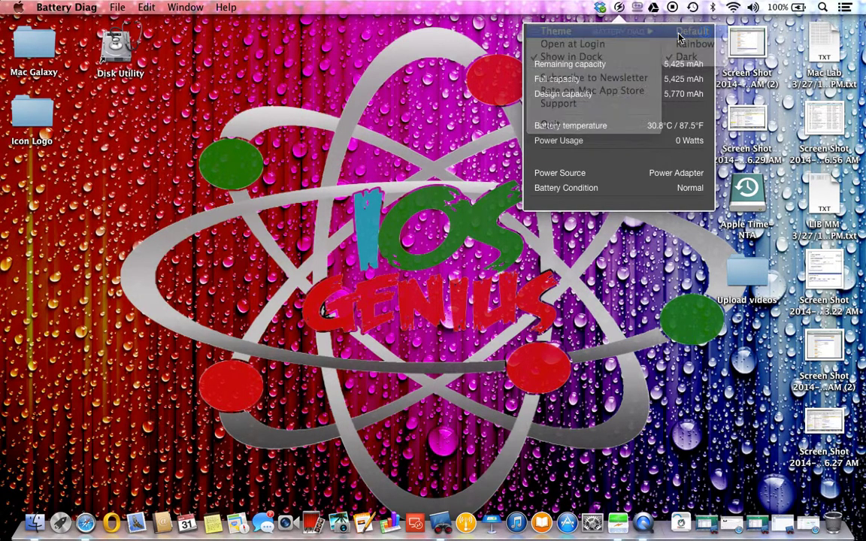
click(536, 33)
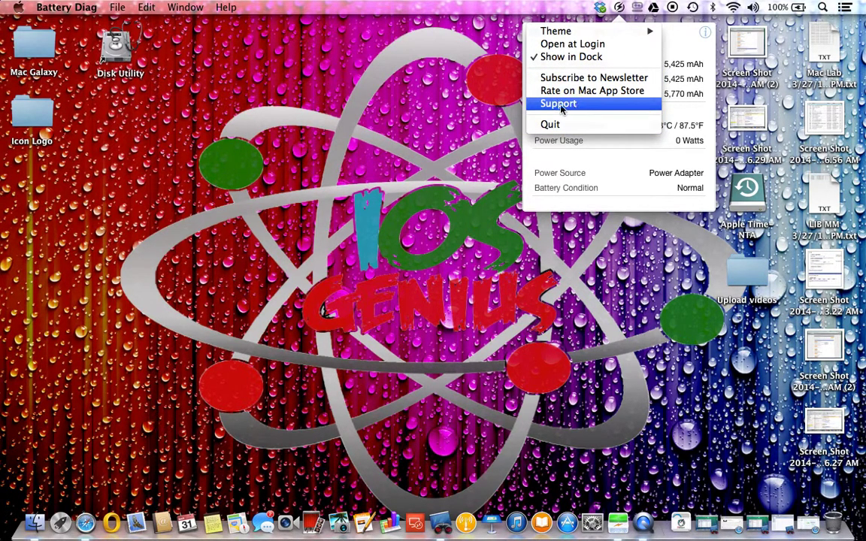
click(476, 186)
click(618, 7)
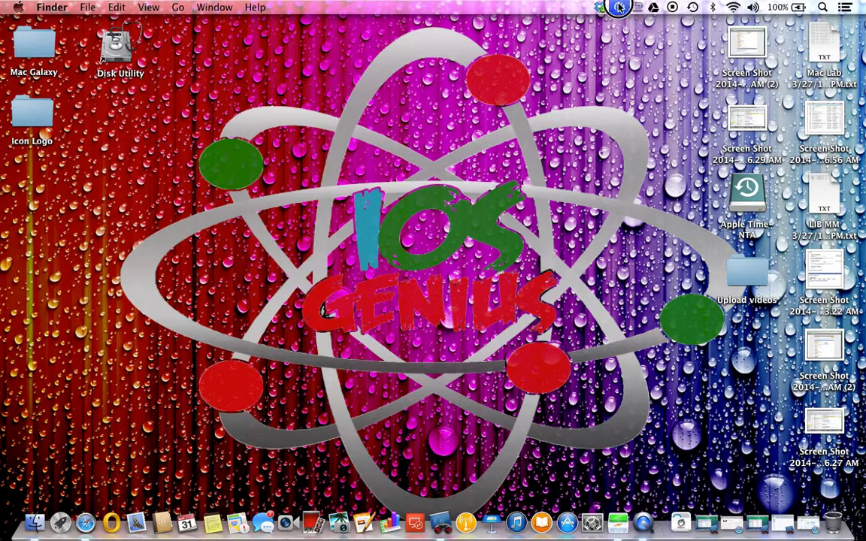
click(421, 170)
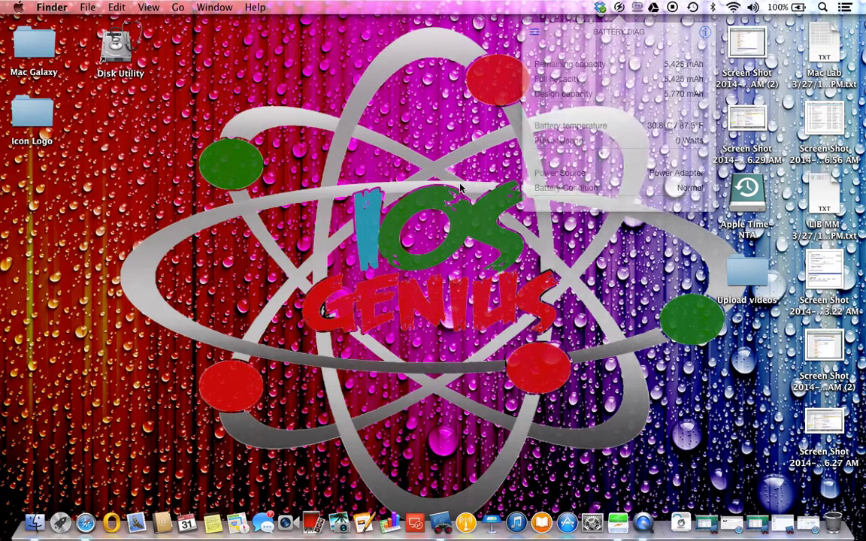
- Switch to Safari's Battery Diag window and show the article "Mac notebooks: Determining battery cycle count"
right_click(85, 521)
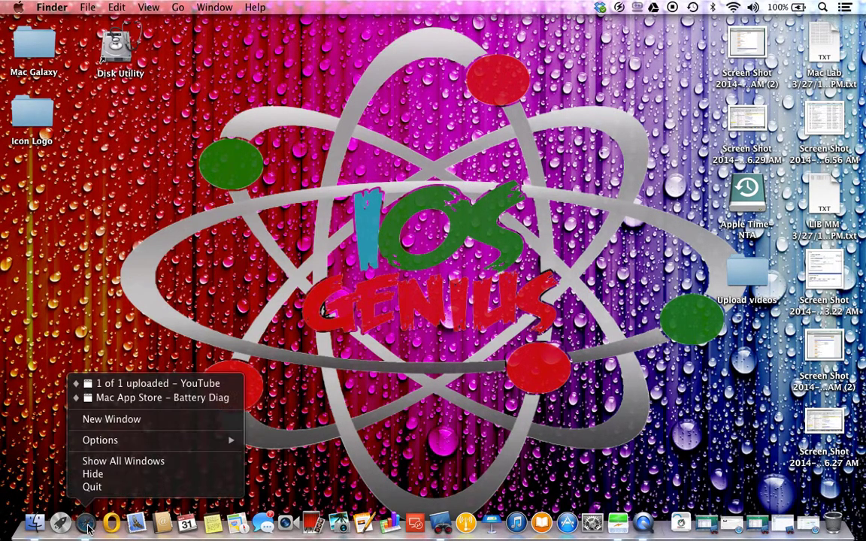
click(180, 403)
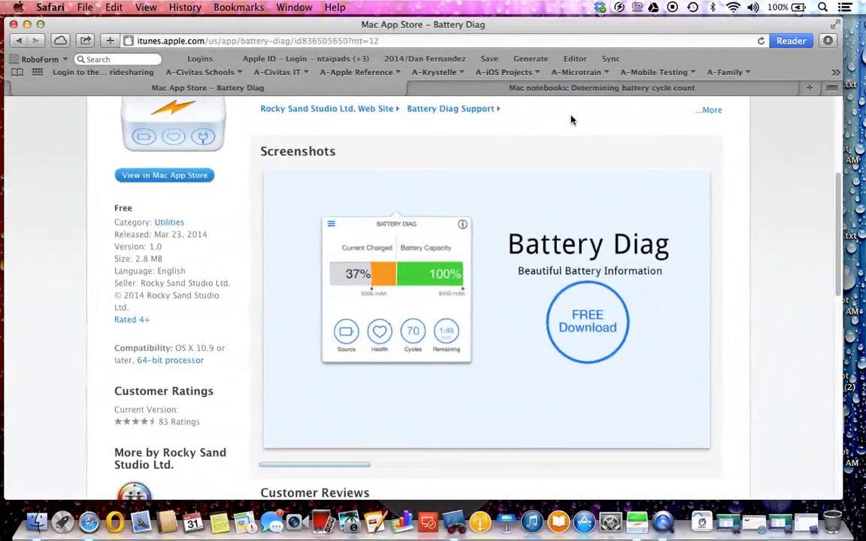
click(593, 88)
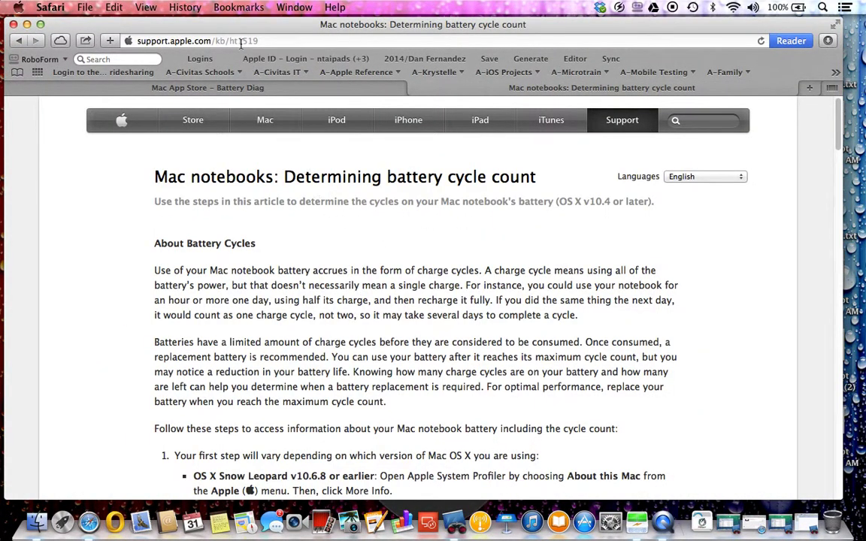
- Point out the Apple support article's address and read down to its instructions for finding the cycle count
click(269, 42)
click(250, 39)
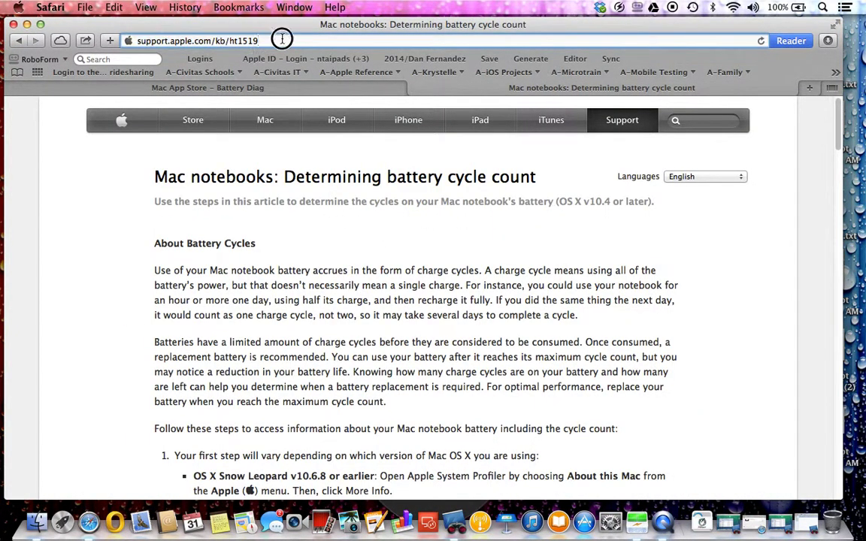
double_click(248, 39)
click(300, 40)
click(391, 358)
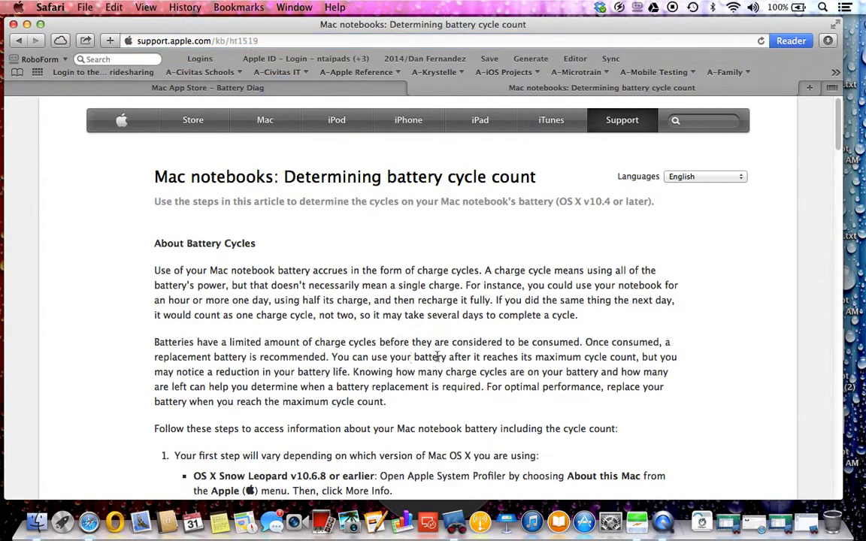
scroll(392, 358, down, 5)
scroll(438, 361, down, 6)
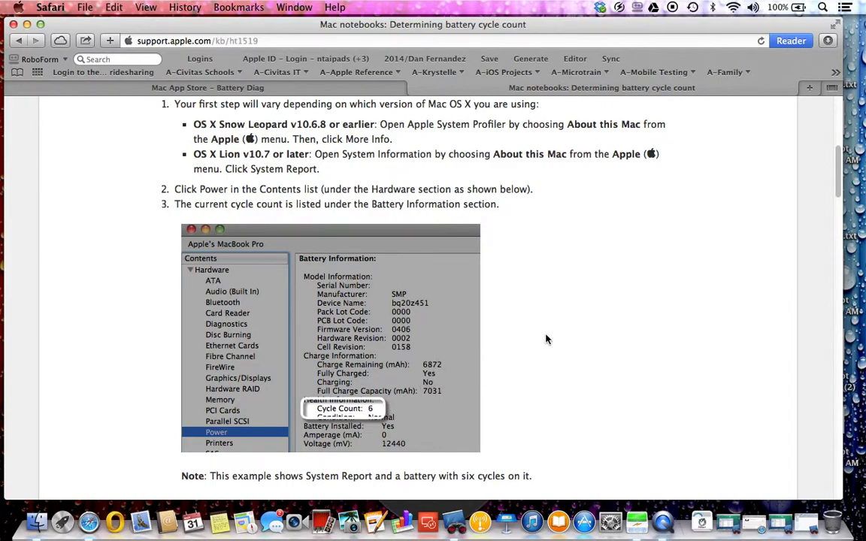
- Bring up Battery Diag's main overview over the article, flip back from the detailed information, and dismiss it
click(618, 10)
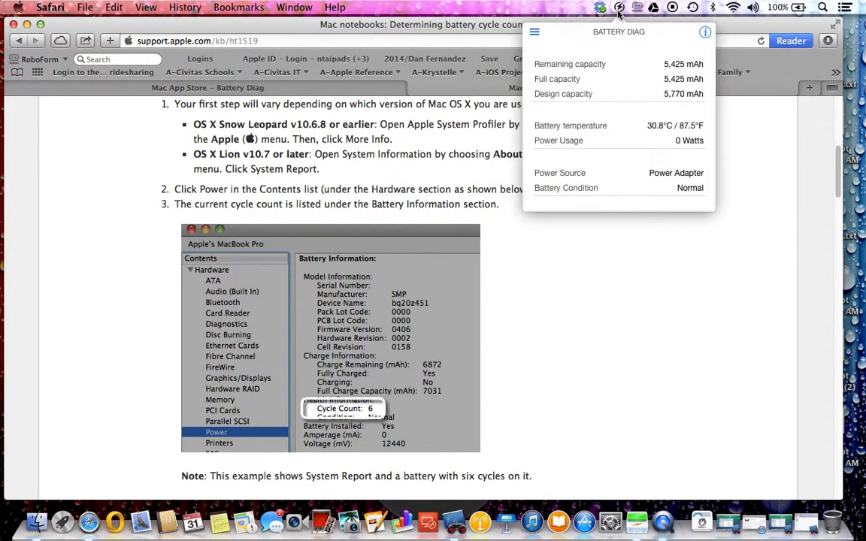
click(638, 36)
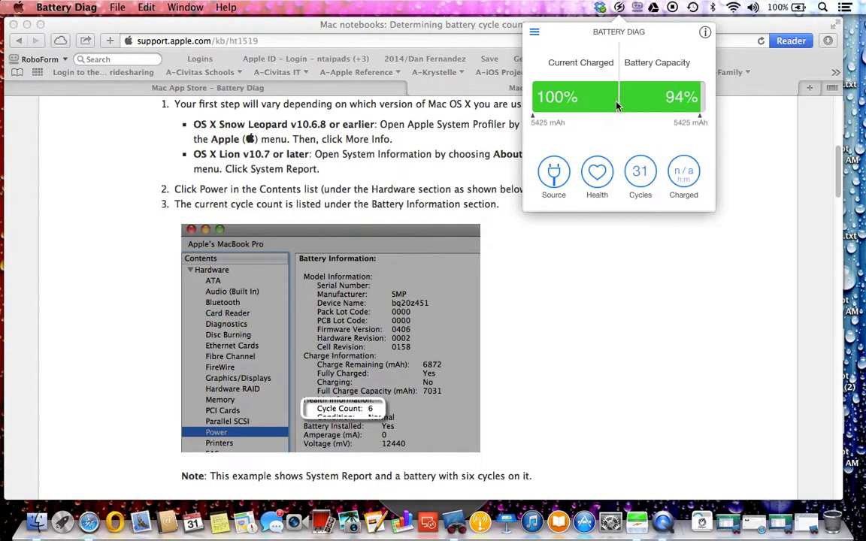
click(468, 185)
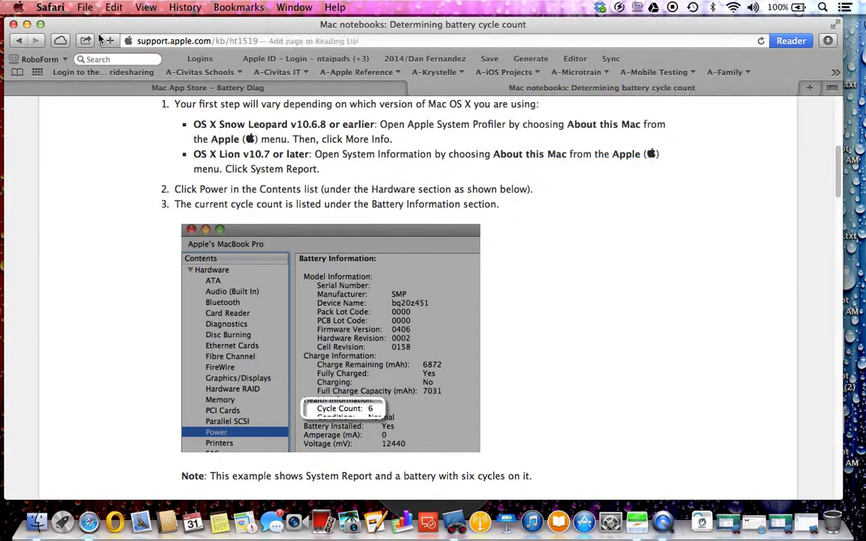
- Highlight the article's instructions for opening System Report and choosing Power
click(19, 8)
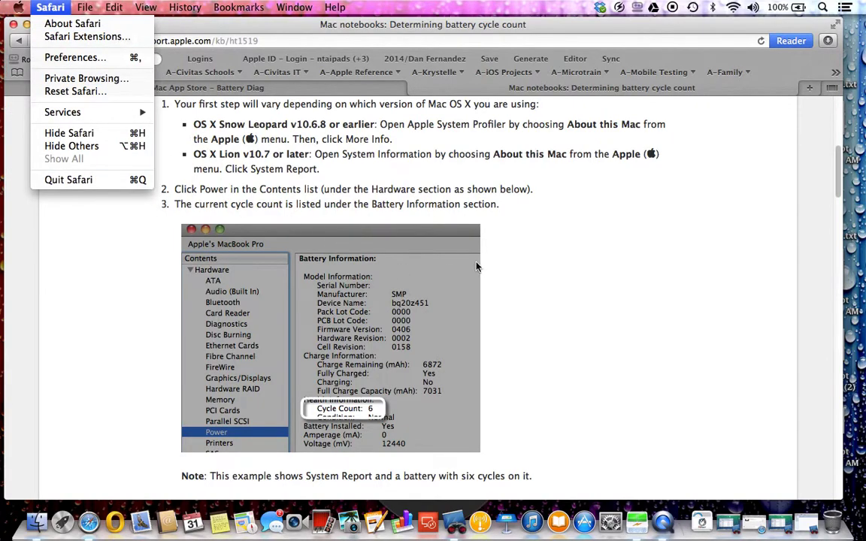
click(268, 152)
drag(186, 146, 350, 196)
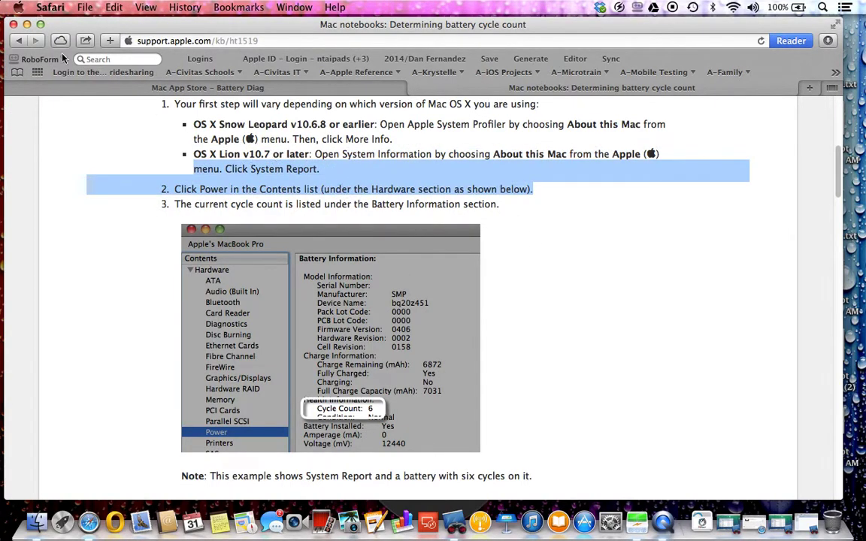
- Open the full System Report from About This Mac and show the Power section under Hardware
click(19, 7)
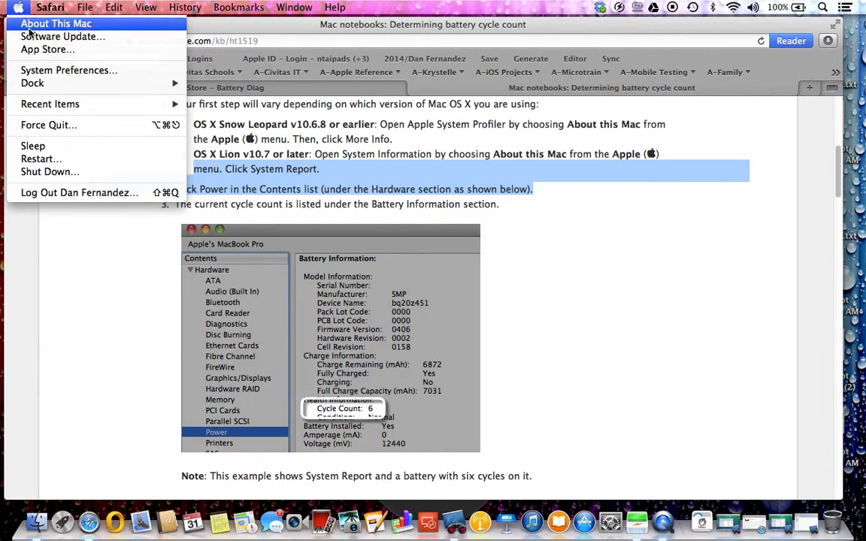
click(30, 30)
click(406, 283)
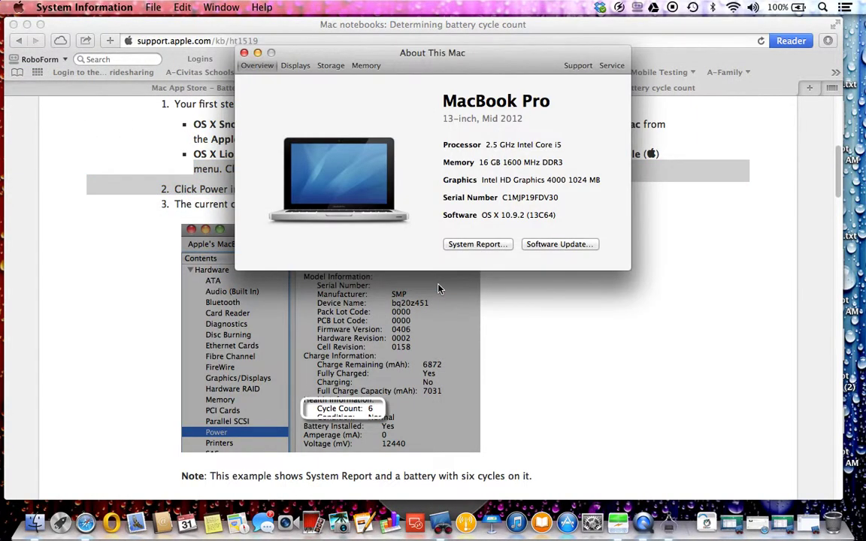
click(481, 245)
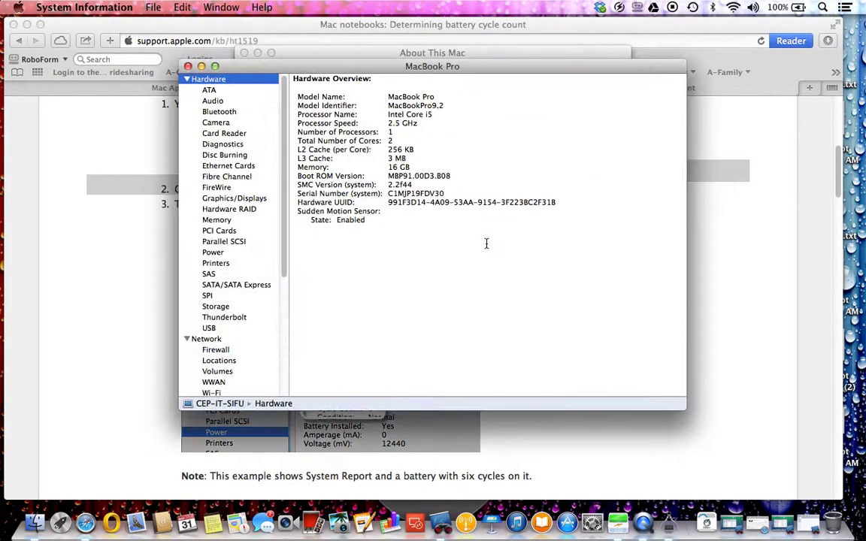
click(226, 252)
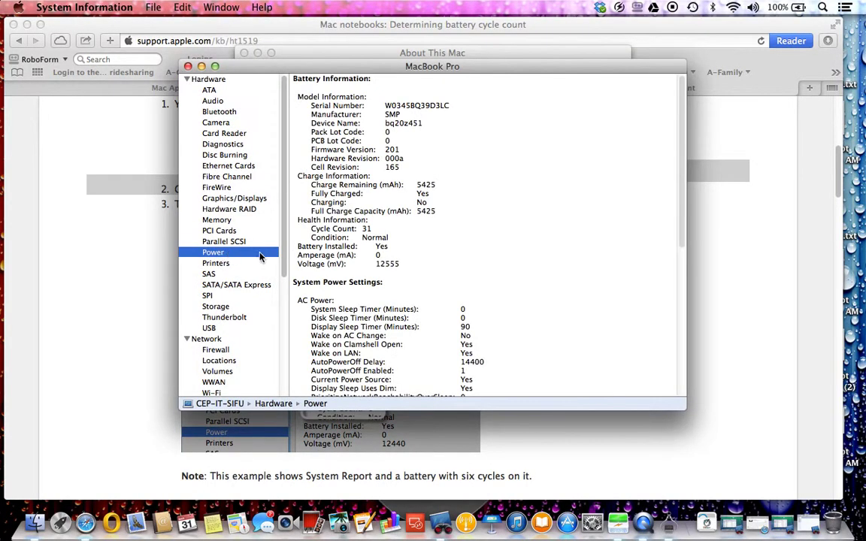
- Check the battery's cycle count, condition and full charge capacity in System Report and compare them with Battery Diag
triple_click(346, 228)
double_click(374, 237)
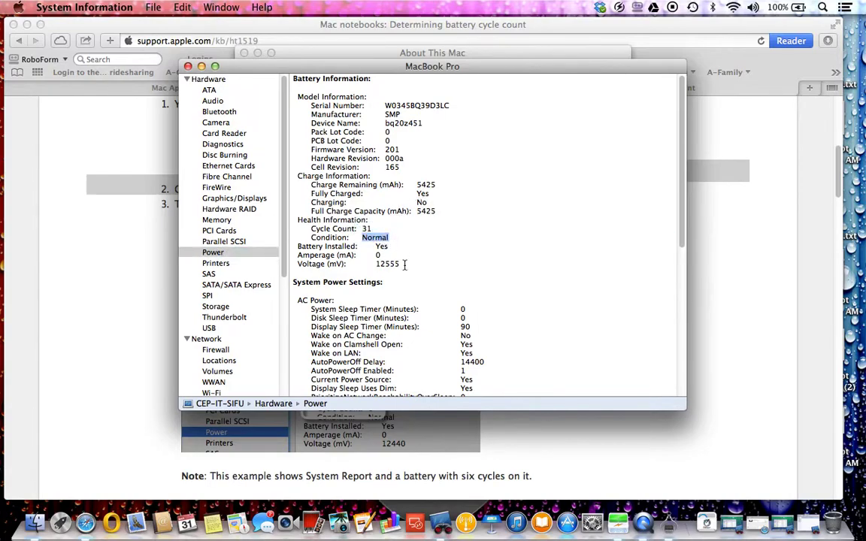
drag(415, 218, 449, 212)
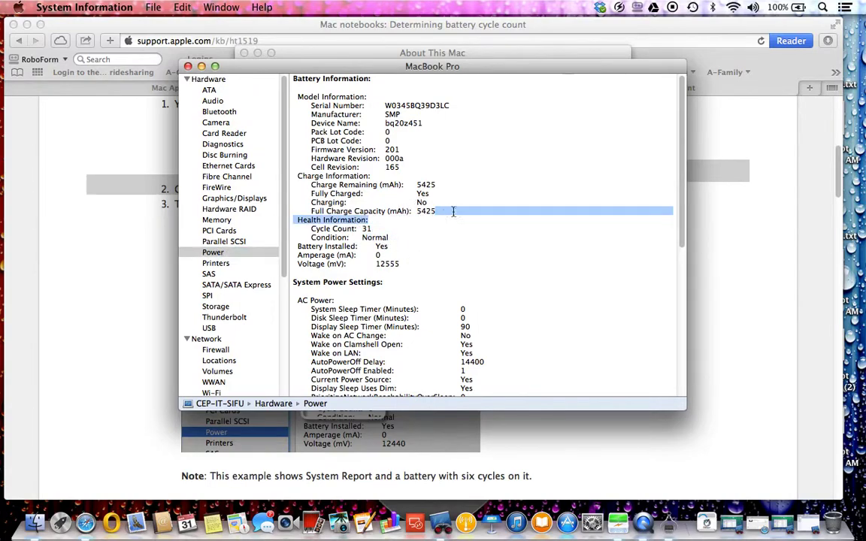
click(619, 8)
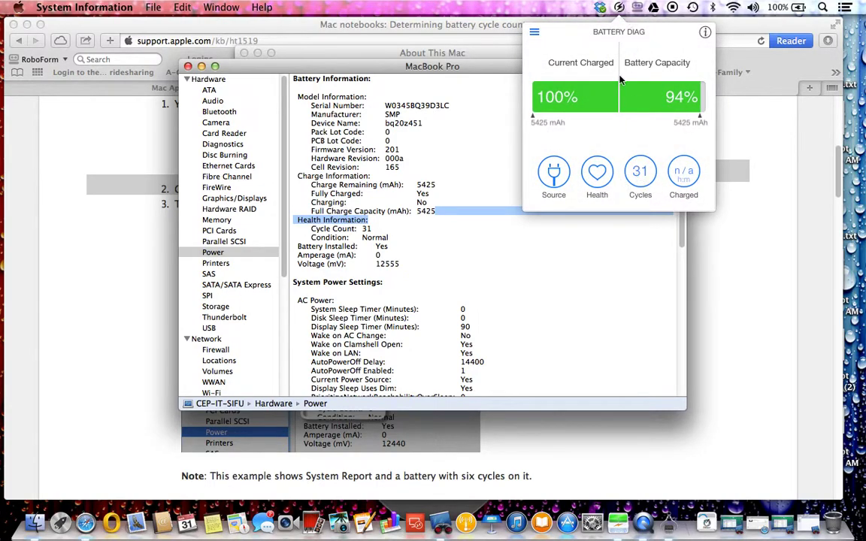
click(297, 64)
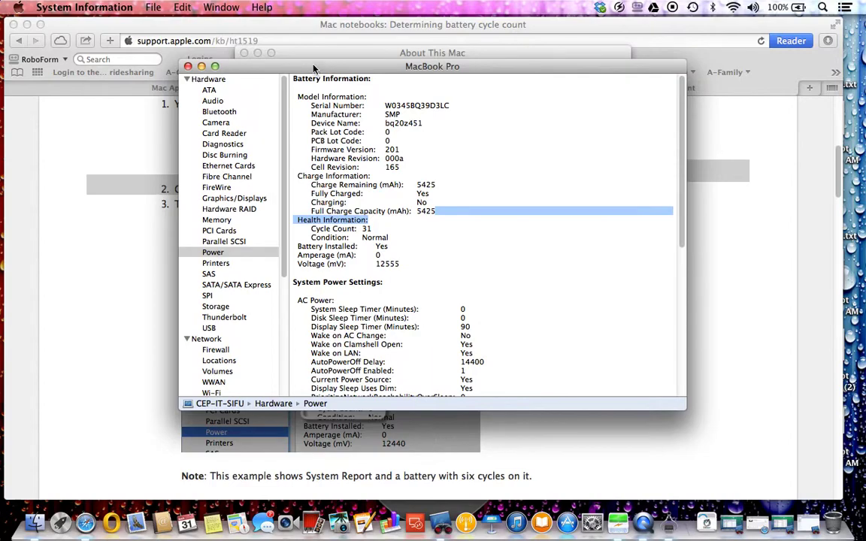
- Close the System Report and About This Mac windows and clear the text selection in the article
click(188, 66)
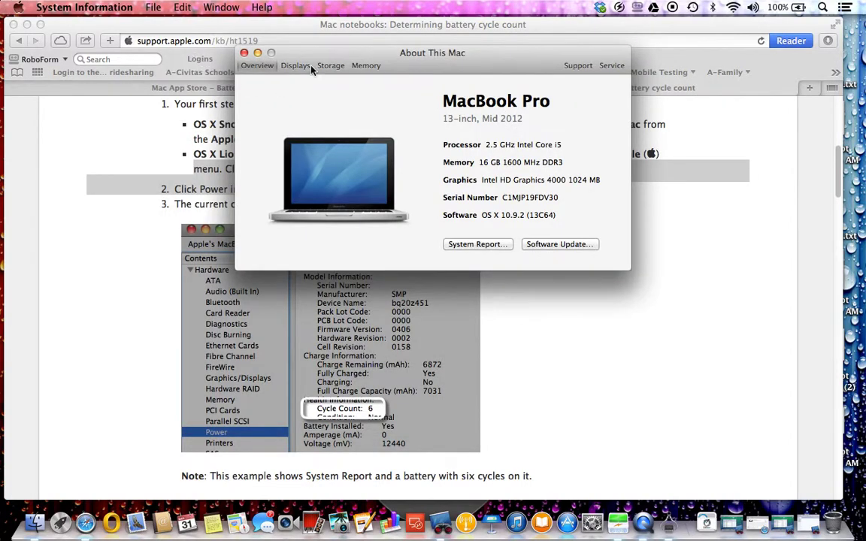
click(244, 52)
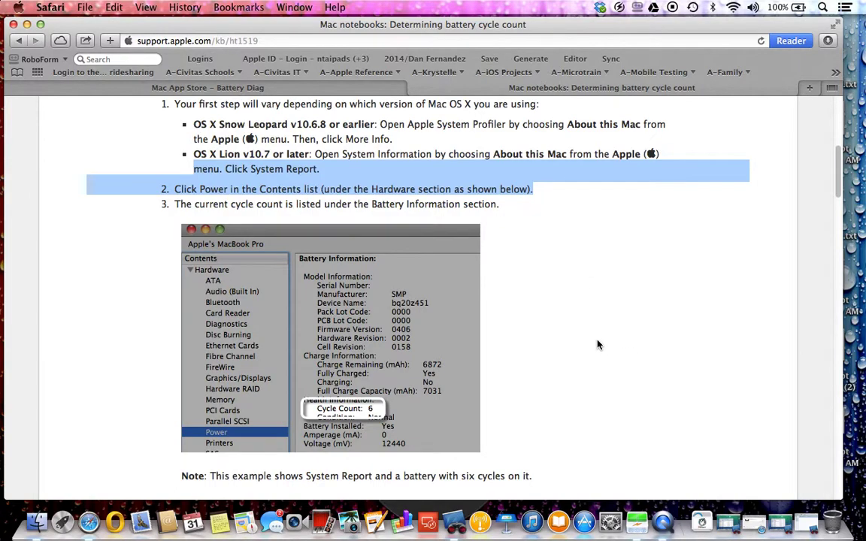
click(585, 328)
- Find the MacBook Pro (13-inch, Mid 2012) in the article's Cycle Count Limits table and highlight it
scroll(578, 331, down, 10)
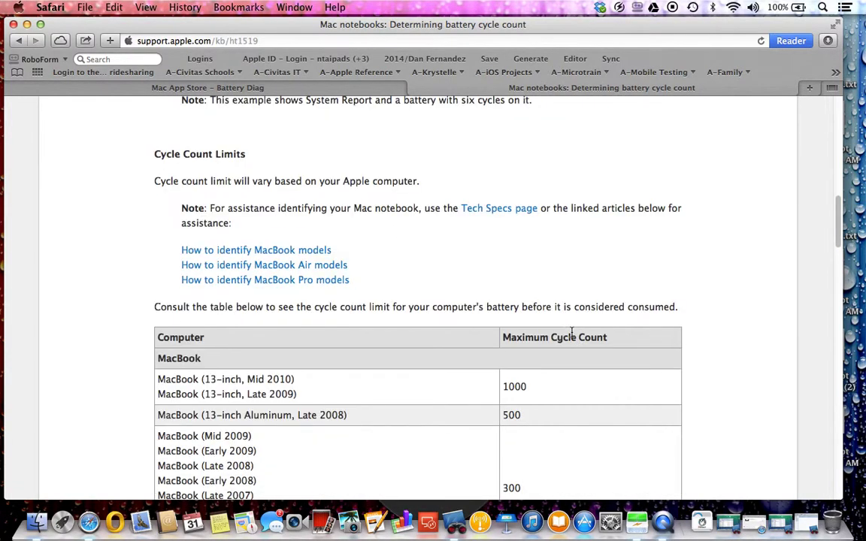
scroll(572, 333, down, 4)
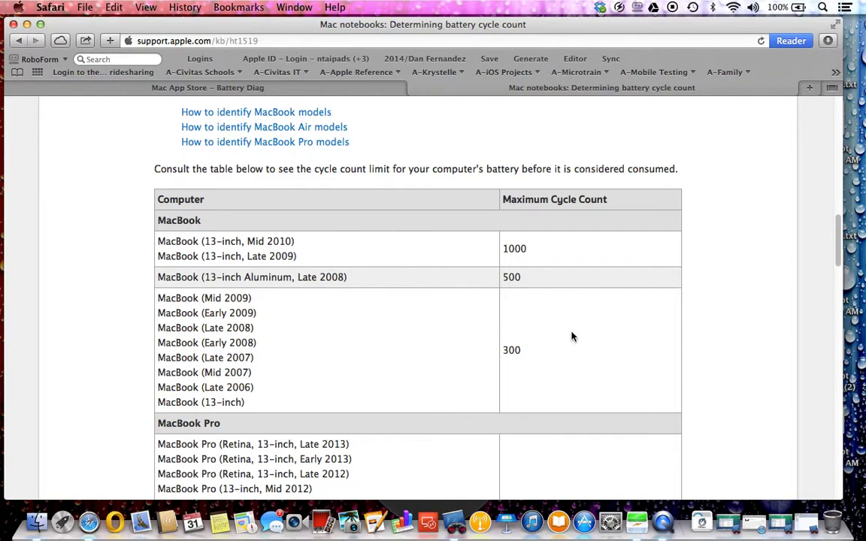
scroll(572, 337, down, 3)
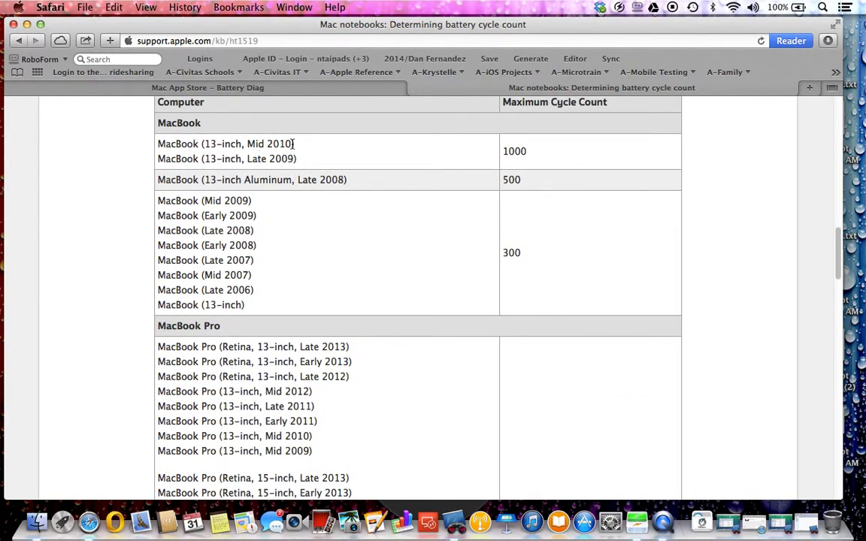
scroll(483, 345, down, 3)
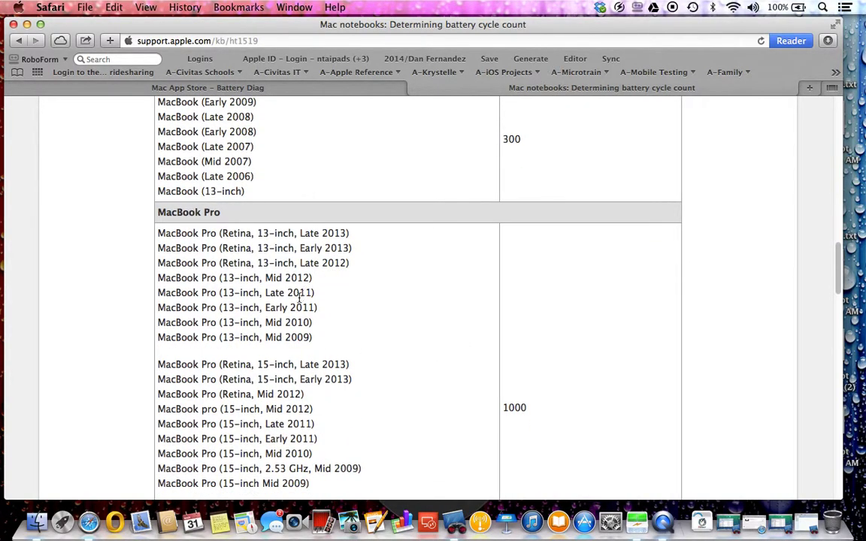
drag(309, 278, 172, 278)
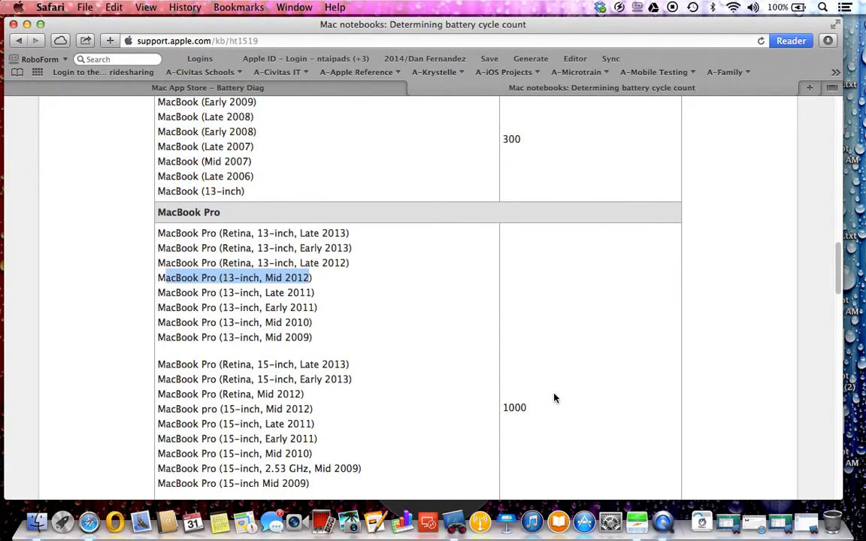
- Review the Maximum Cycle Count column for the MacBook Pro and compare it with the cycle count in Battery Diag
scroll(554, 398, up, 12)
scroll(553, 398, down, 5)
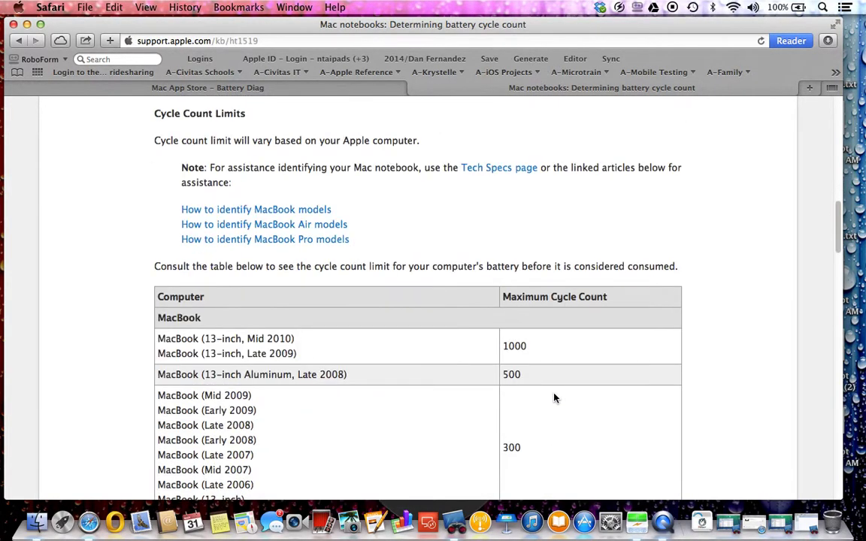
click(579, 304)
scroll(590, 394, down, 10)
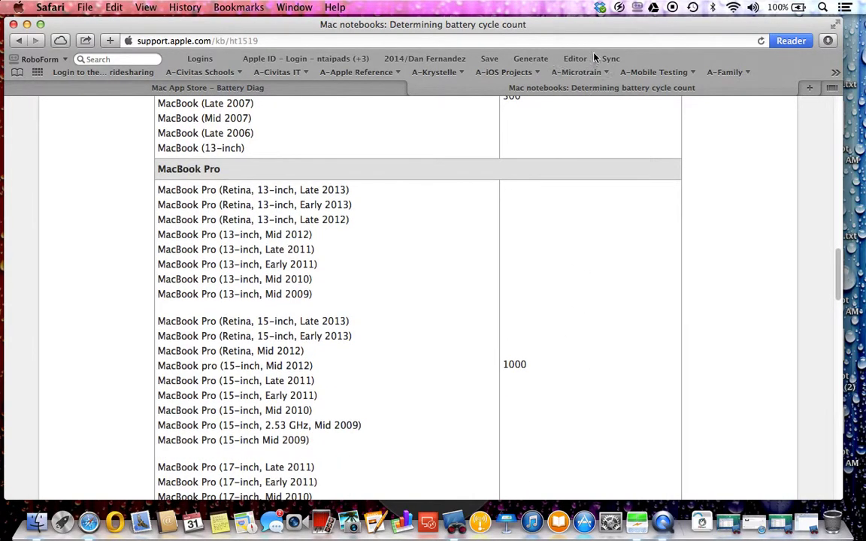
click(619, 8)
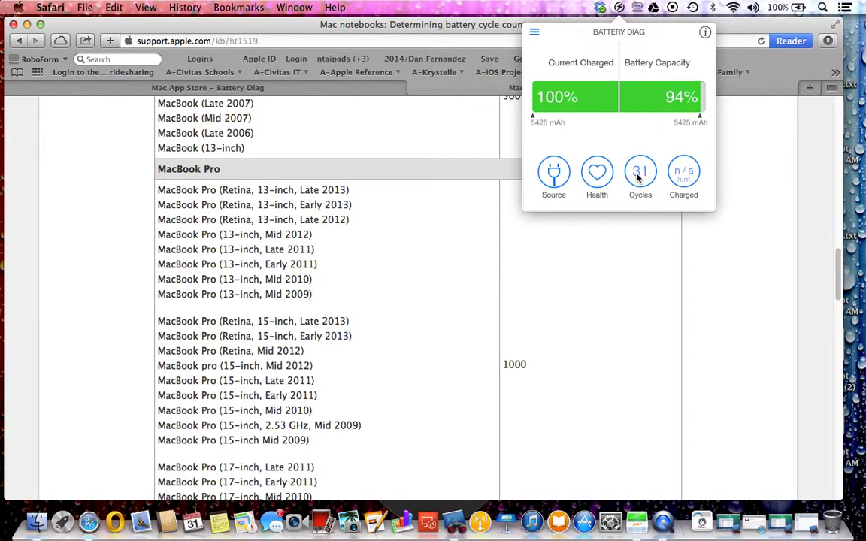
click(605, 301)
- Review the maximum cycle counts for the remaining MacBook Pro and MacBook Air models, and minimize the Safari window
scroll(572, 334, down, 3)
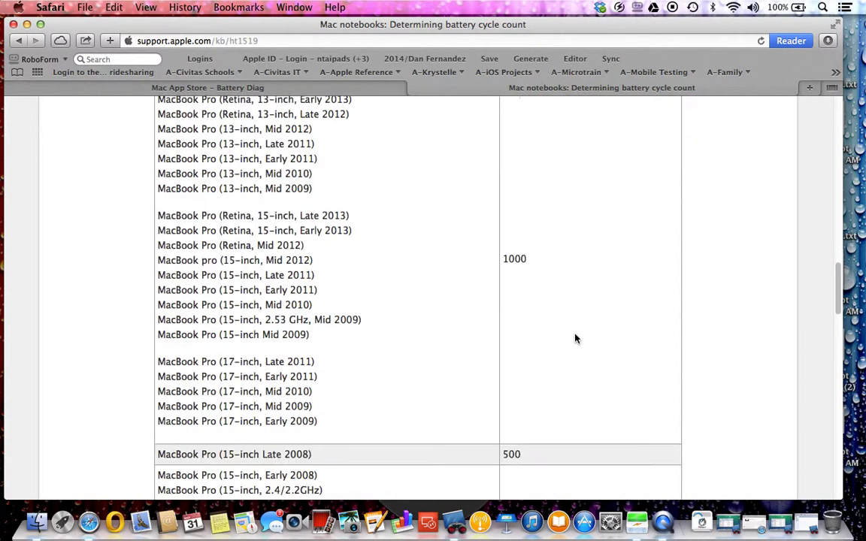
scroll(576, 339, down, 3)
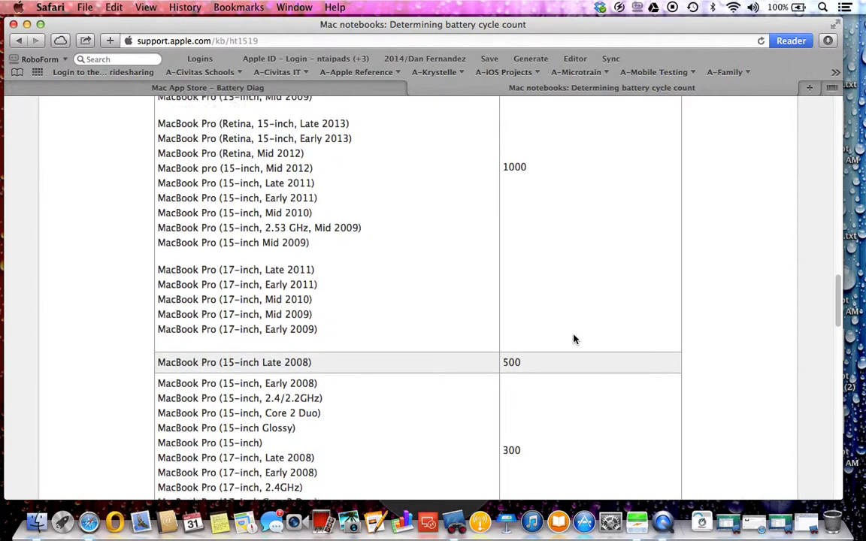
scroll(573, 339, down, 4)
scroll(574, 339, down, 5)
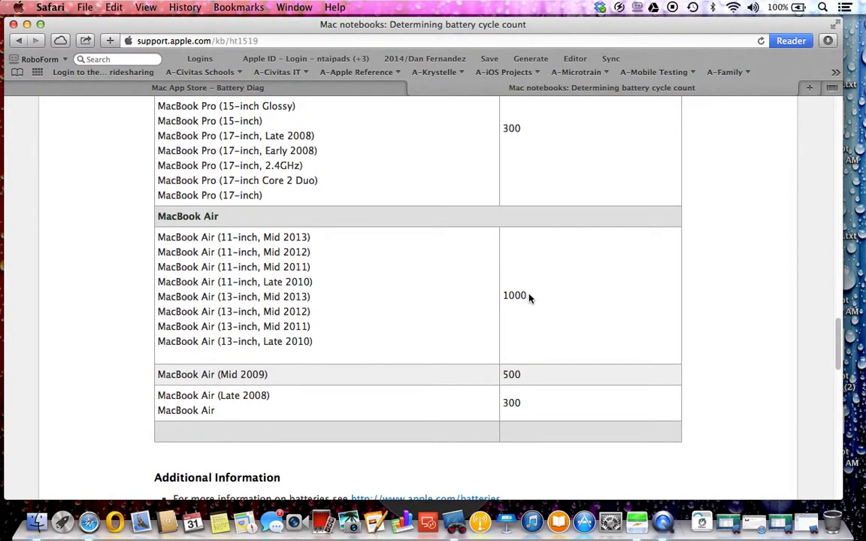
drag(530, 295, 503, 295)
scroll(550, 315, up, 3)
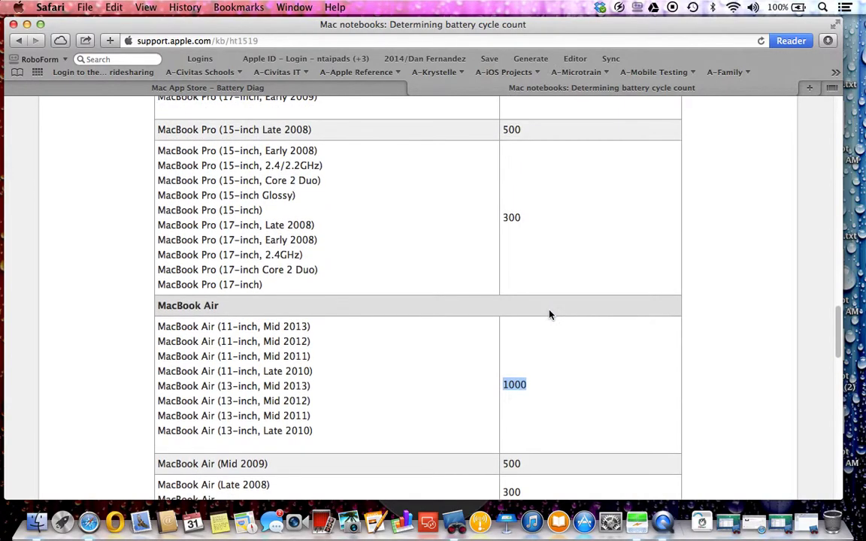
drag(524, 218, 503, 218)
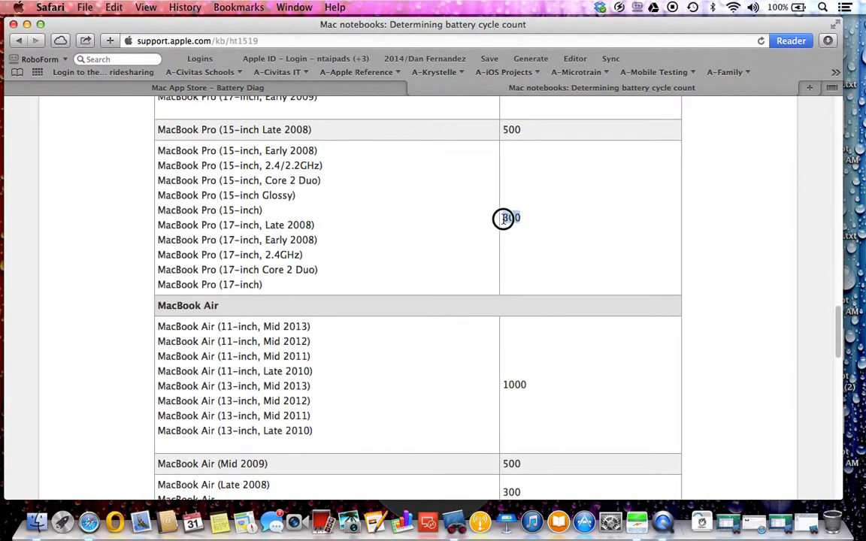
click(575, 235)
click(27, 24)
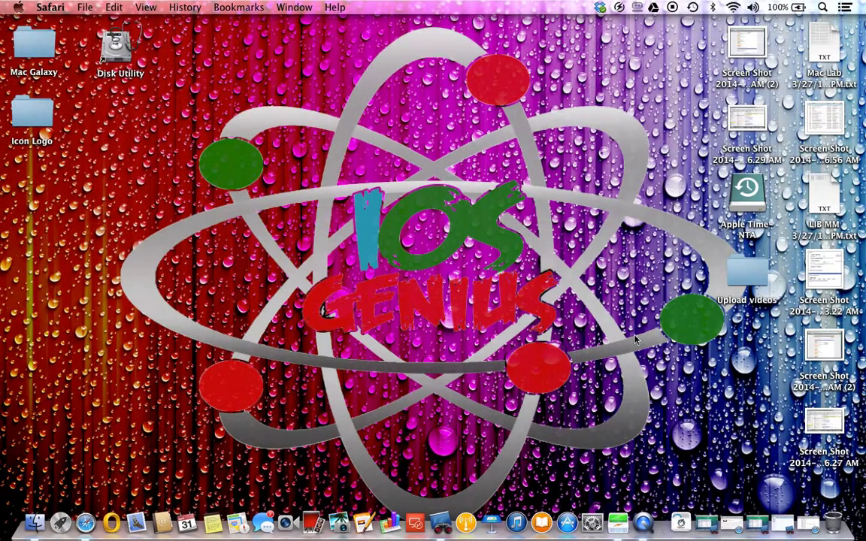
- Restore the ITEST Remote Desktop session and launch Battery Diag from its Applications folder
click(729, 522)
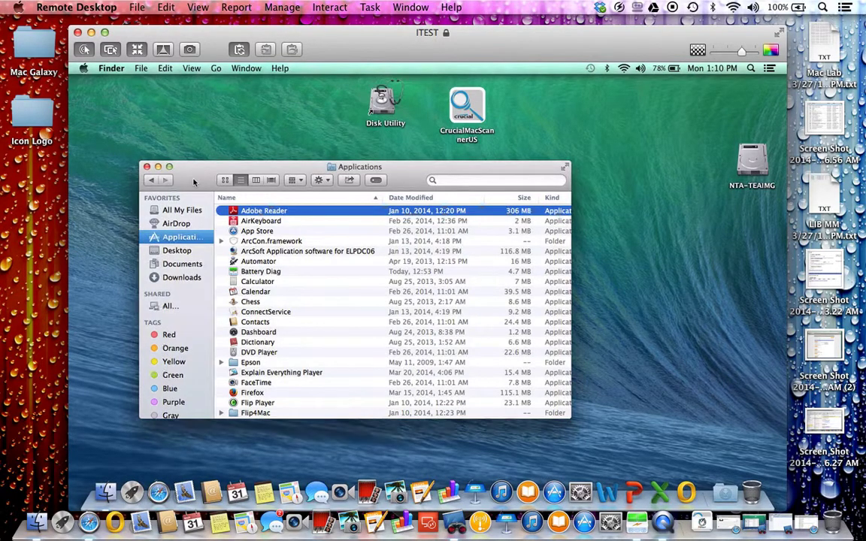
mouse_move(205, 178)
mouse_down()
mouse_move(203, 149)
mouse_move(207, 176)
mouse_up()
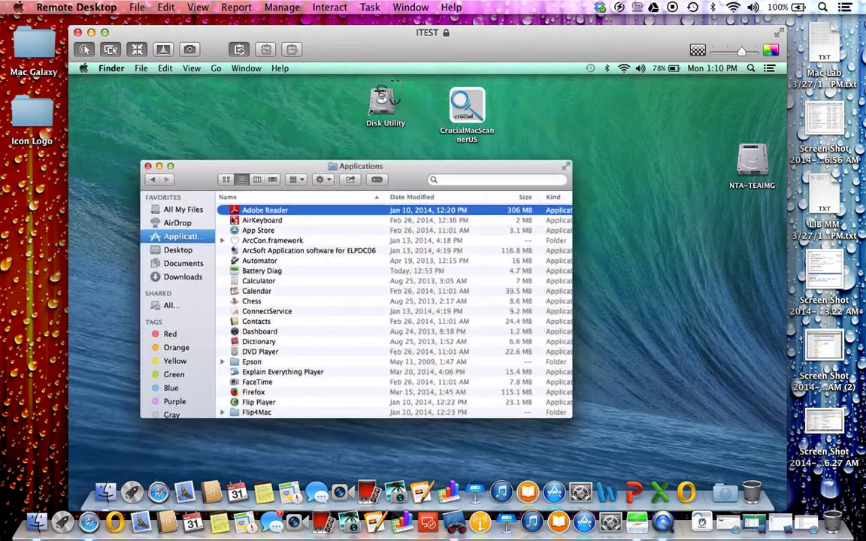
click(262, 272)
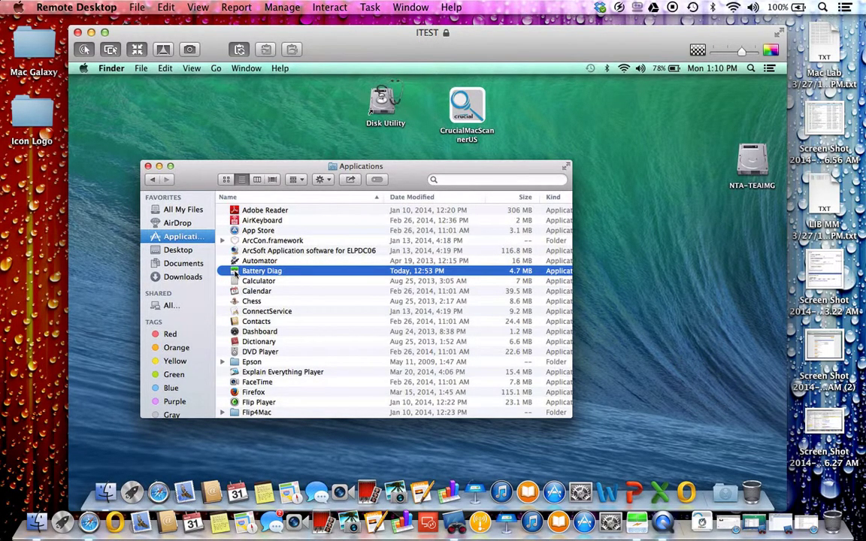
double_click(234, 274)
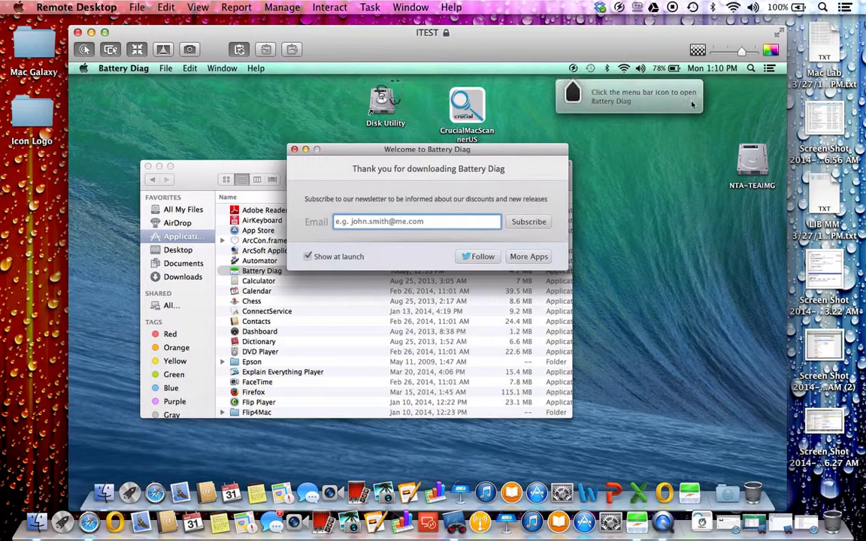
- Close the Welcome to Battery Diag window and open the Battery Diag readout to check capacity and cycles
click(531, 93)
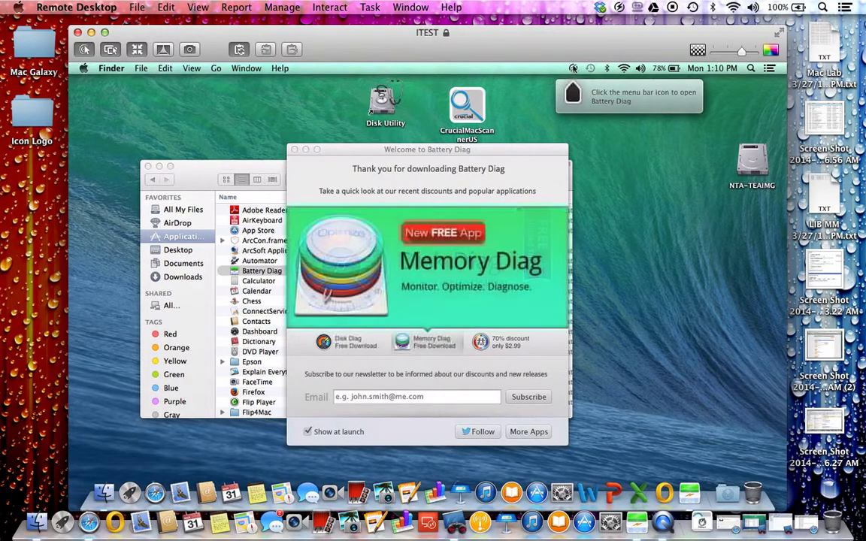
click(342, 145)
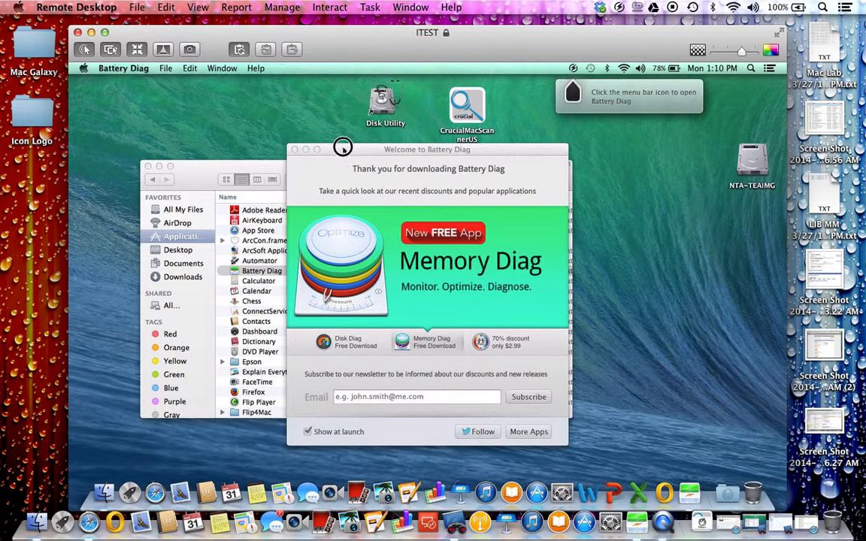
click(530, 351)
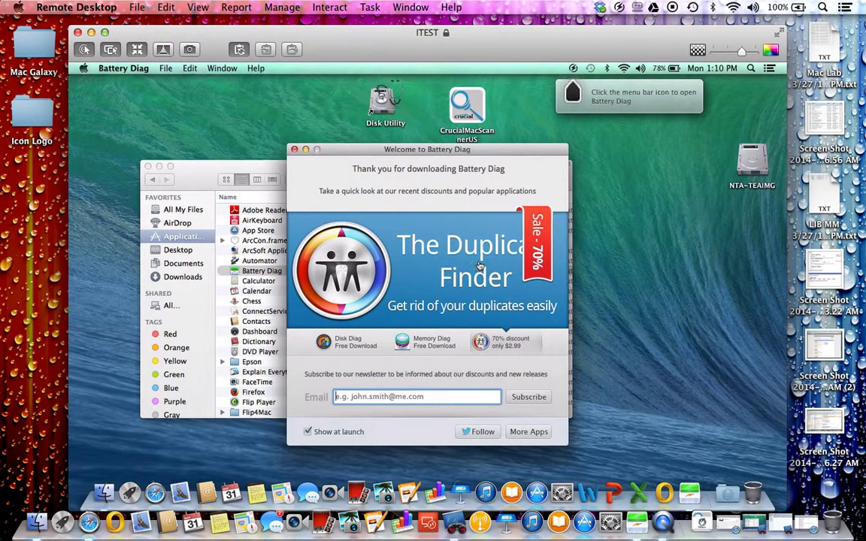
click(396, 396)
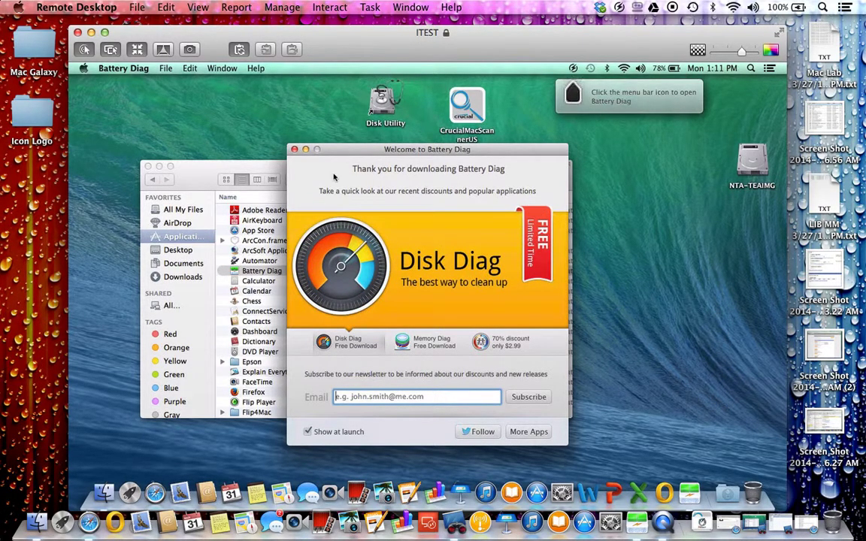
click(295, 149)
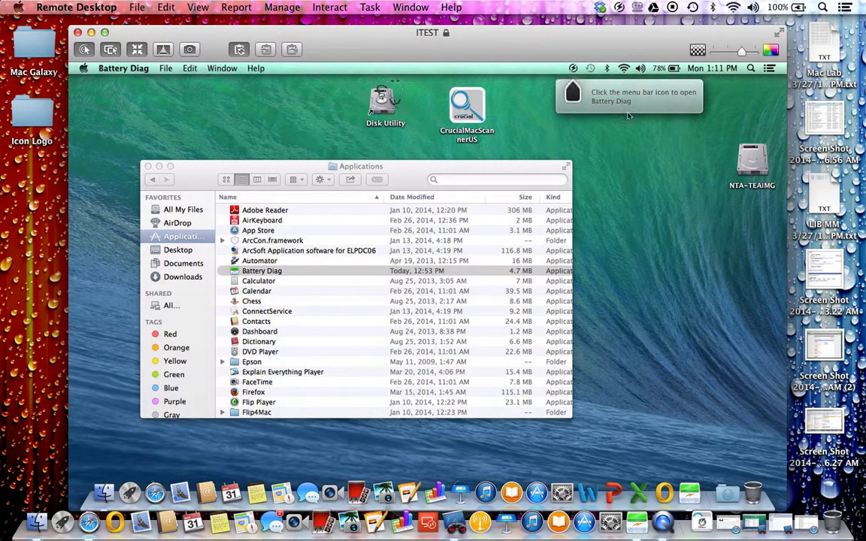
click(573, 68)
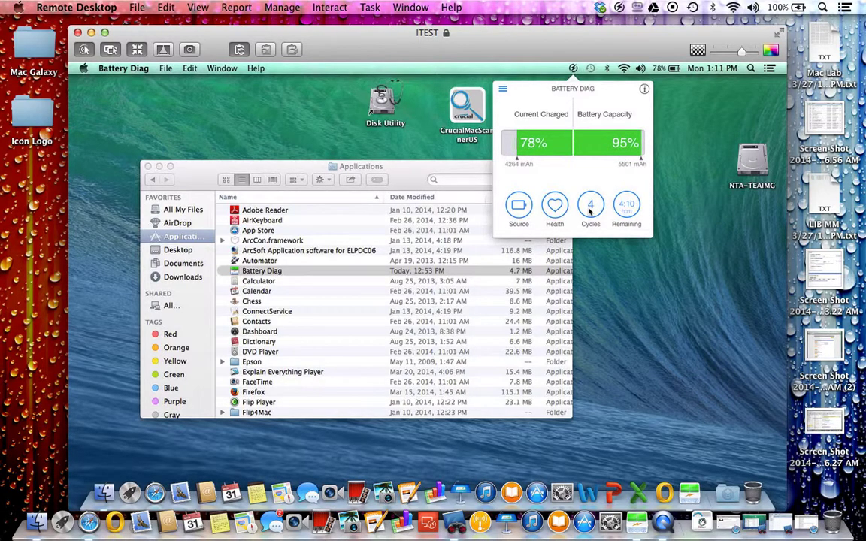
mouse_move(590, 211)
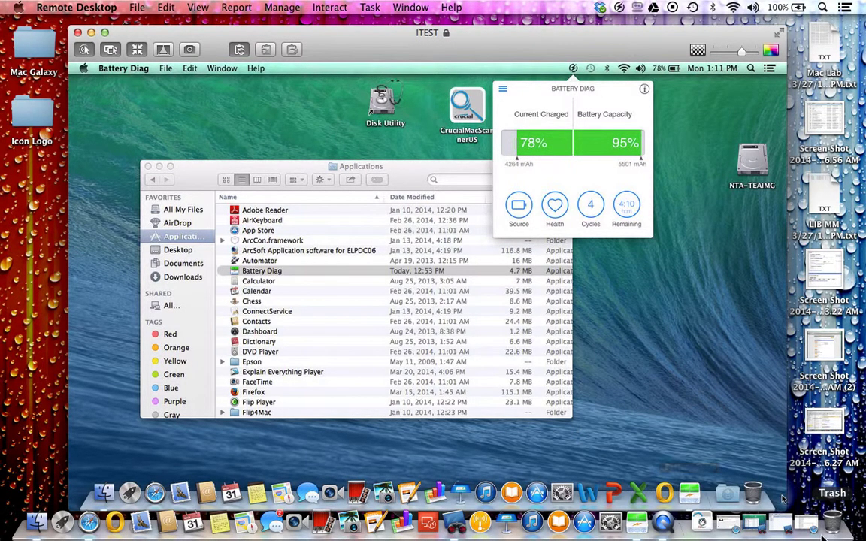
- Restore the Apple support article in Safari, move its window down, and bring the ITEST session back in front
click(806, 524)
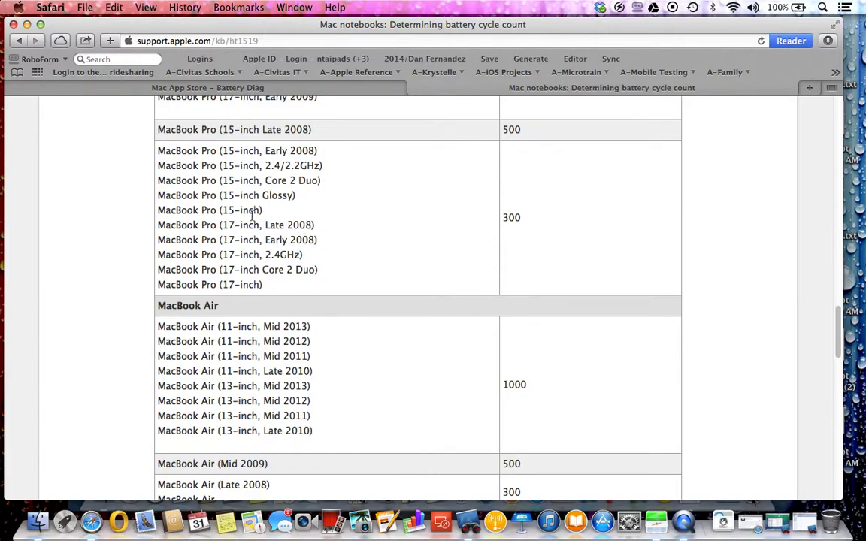
drag(145, 33, 164, 248)
click(356, 58)
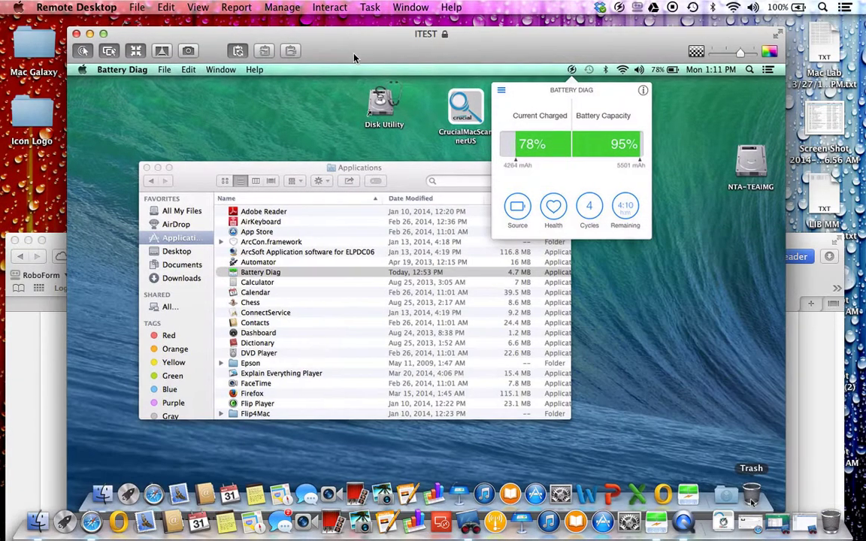
- Dismiss the Battery Diag readout, open the detailed About This Mac overview on ITEST, and highlight the model size and year
click(108, 133)
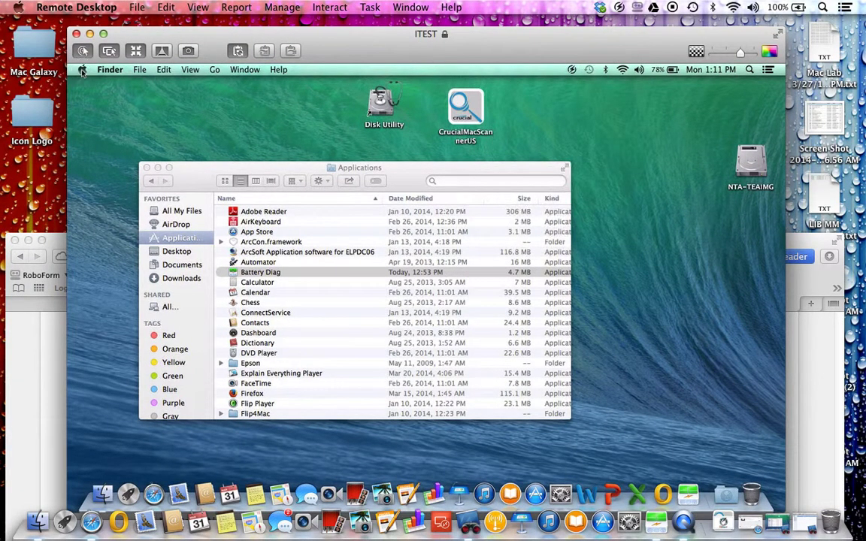
click(82, 70)
click(102, 83)
click(429, 288)
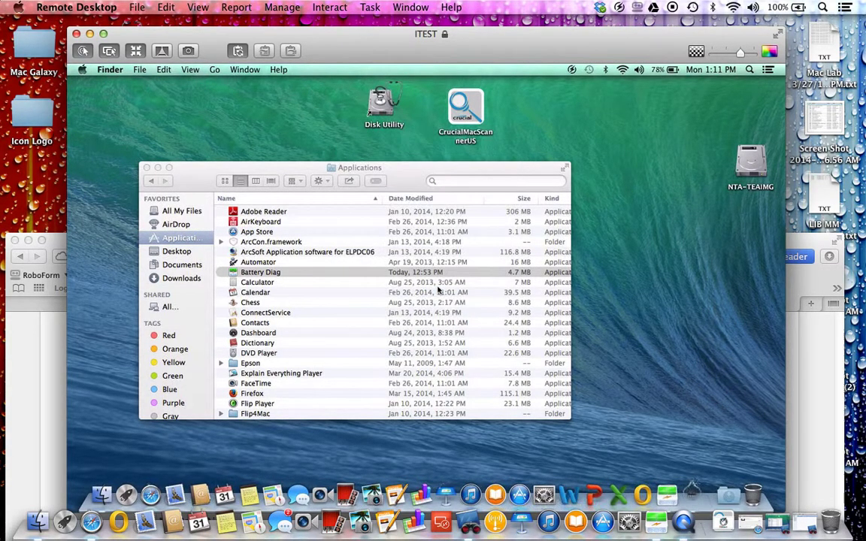
drag(503, 160, 435, 161)
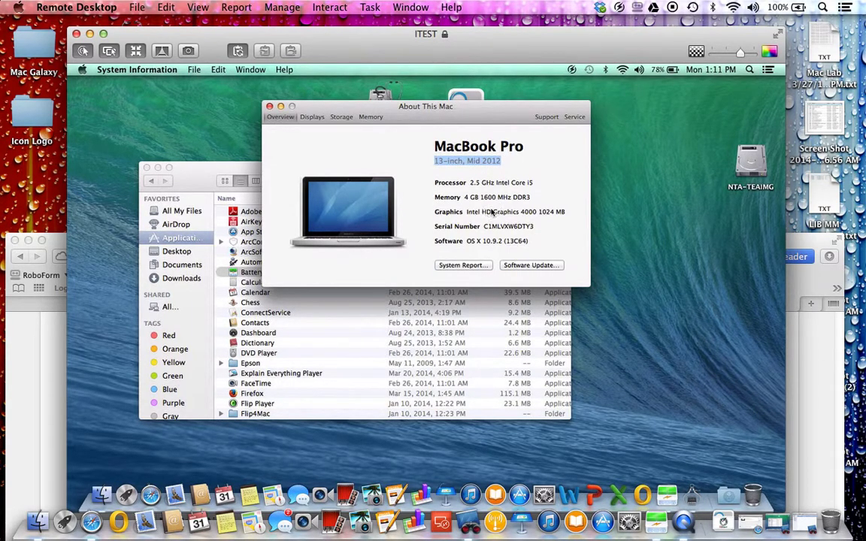
- Find the MacBook Pro (13-inch, Mid 2012) in the Safari article and highlight the maximum cycle count for its group
drag(361, 41, 404, 39)
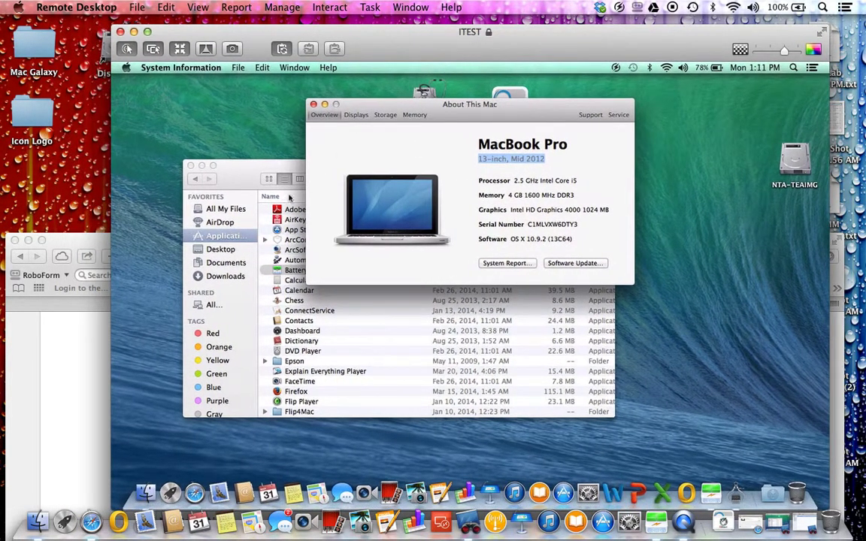
drag(97, 244, 93, 39)
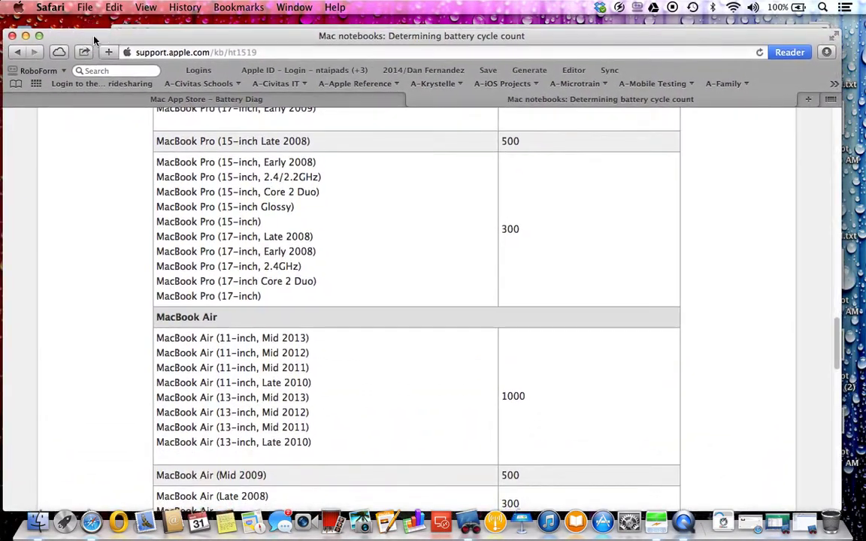
scroll(367, 291, up, 10)
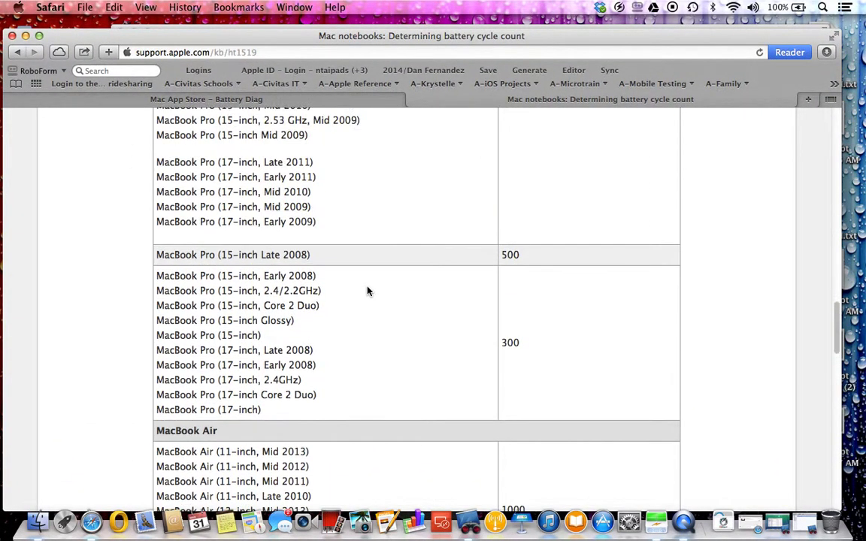
scroll(368, 291, up, 3)
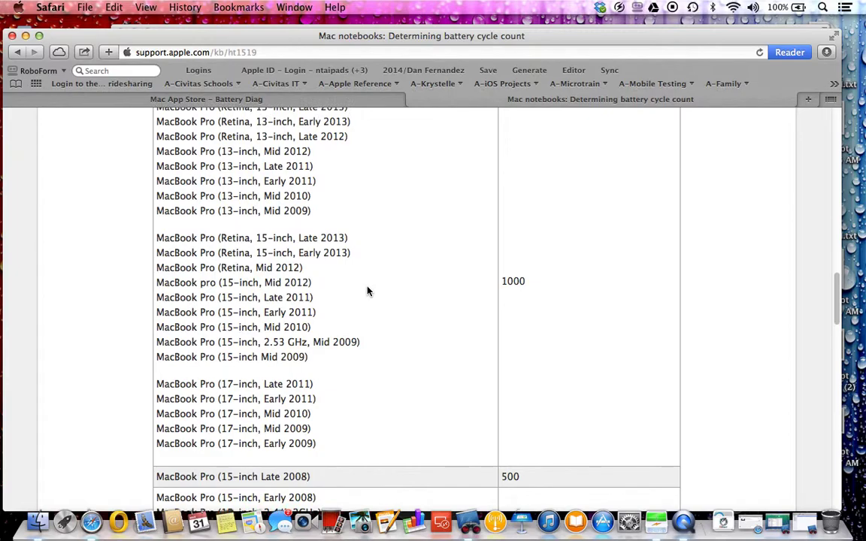
drag(311, 214, 170, 214)
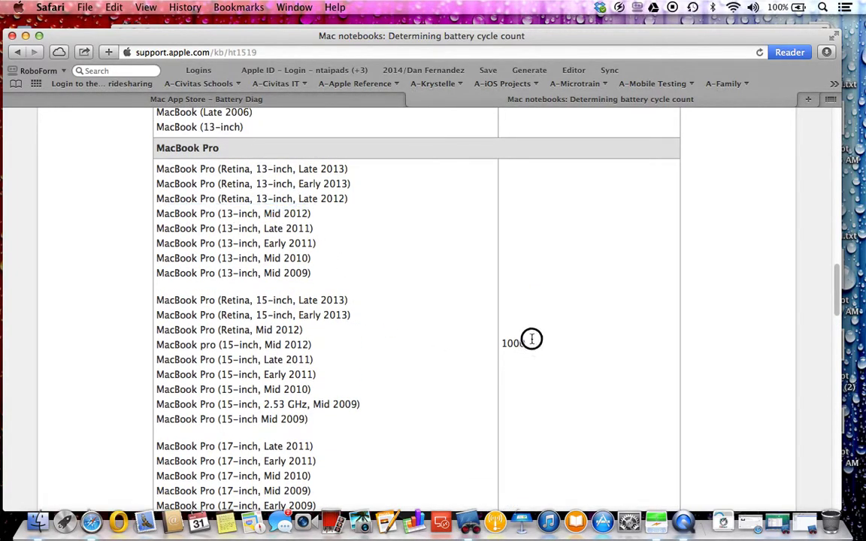
drag(531, 339, 499, 344)
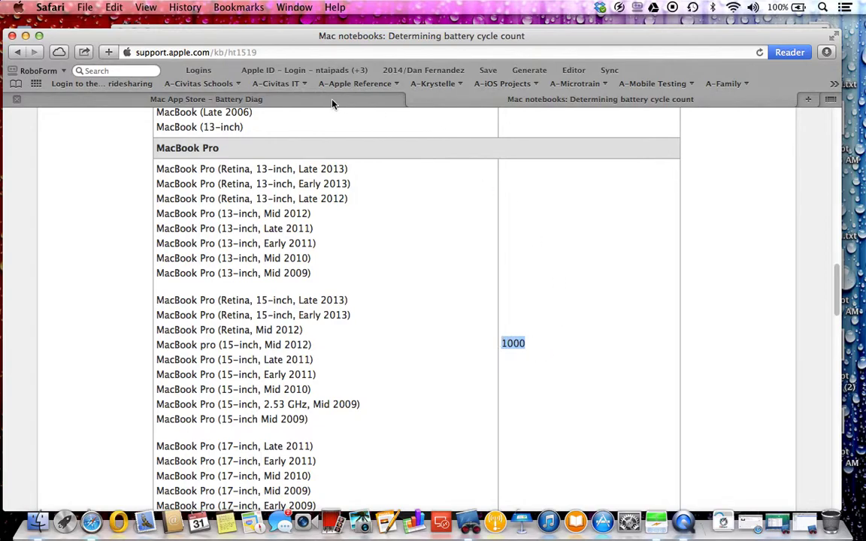
- Show the Mac App Store page for Battery Diag in Safari, and close About This Mac in the ITEST session
click(299, 97)
drag(300, 38, 298, 53)
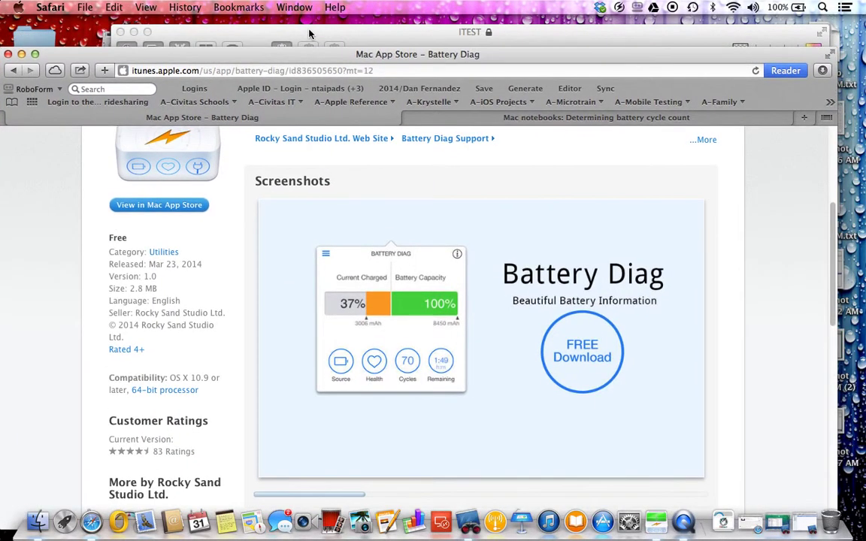
key(super+Tab)
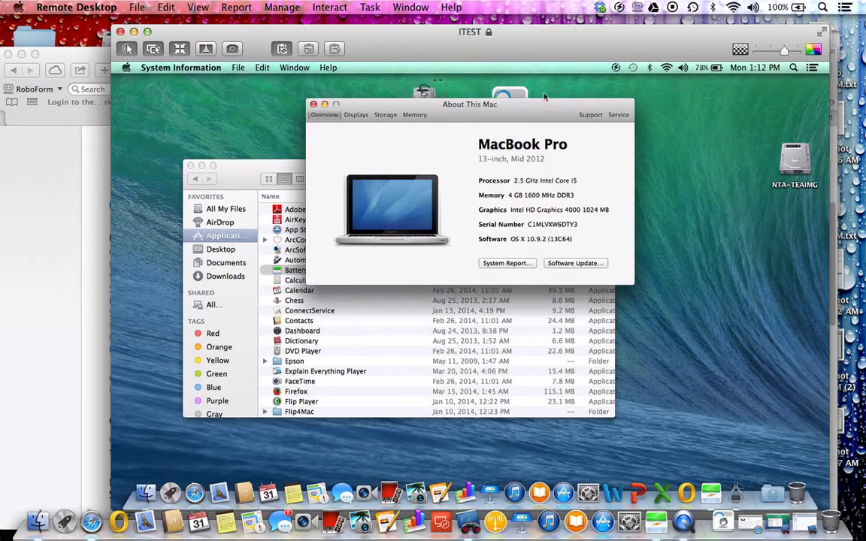
click(312, 105)
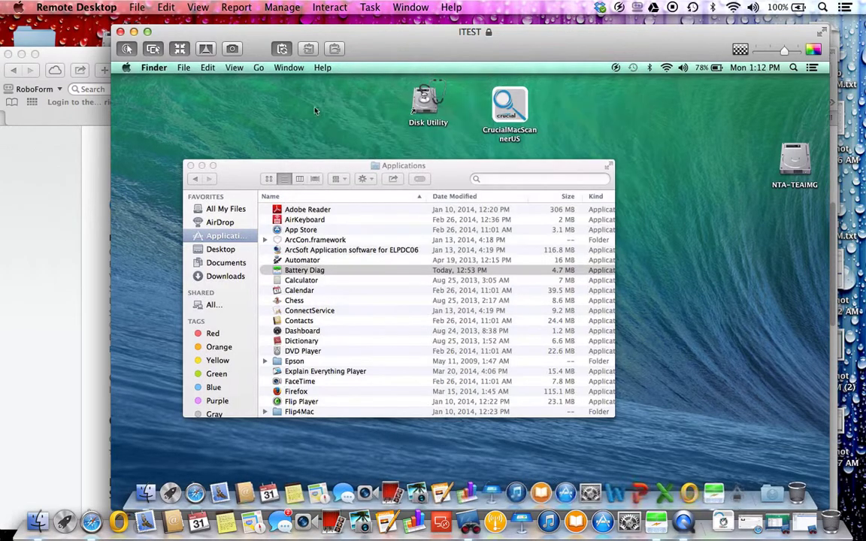
- Check the cycles and detailed capacity information in Battery Diag on ITEST, and close the readout
click(617, 68)
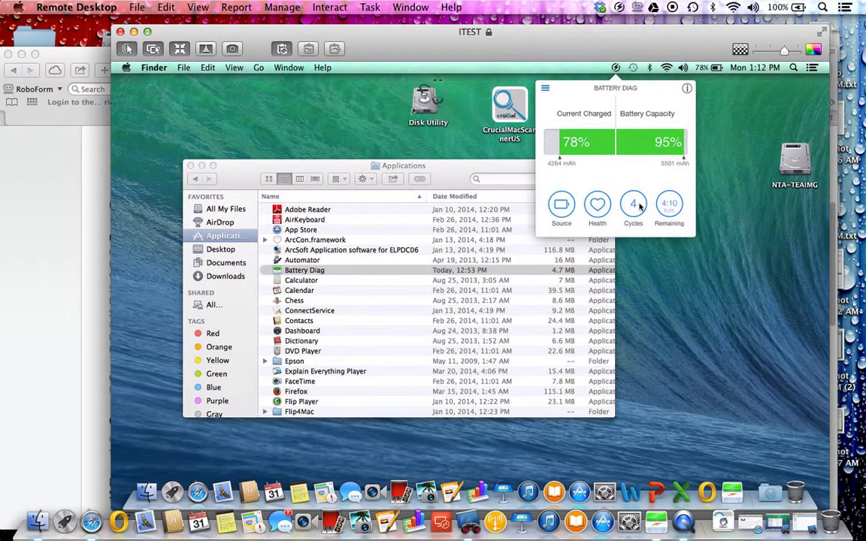
click(686, 89)
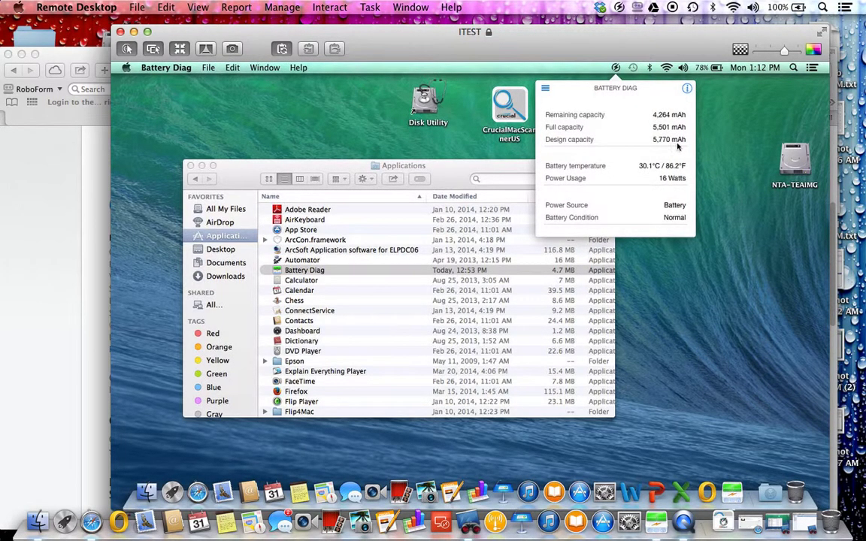
mouse_move(679, 147)
click(616, 68)
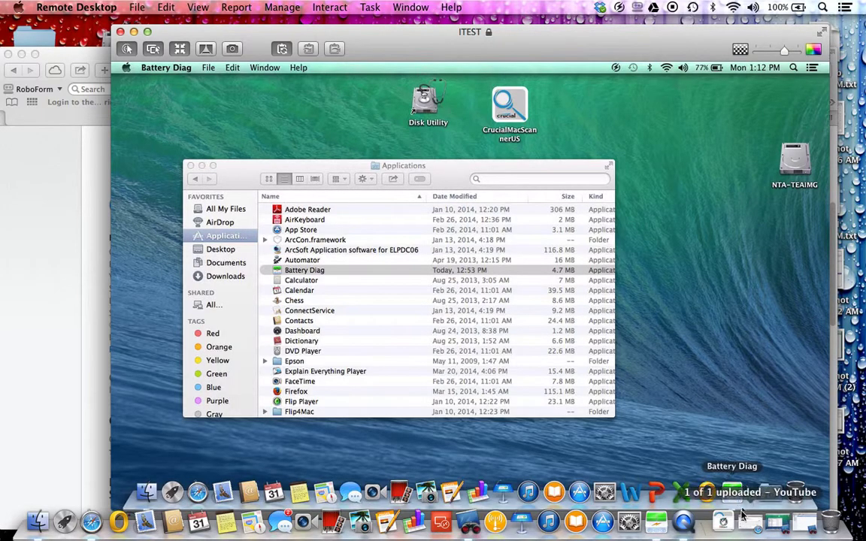
- Restore the NTA-IT-LOAN-I Remote Desktop session and select Battery Diag in its Applications folder
click(778, 518)
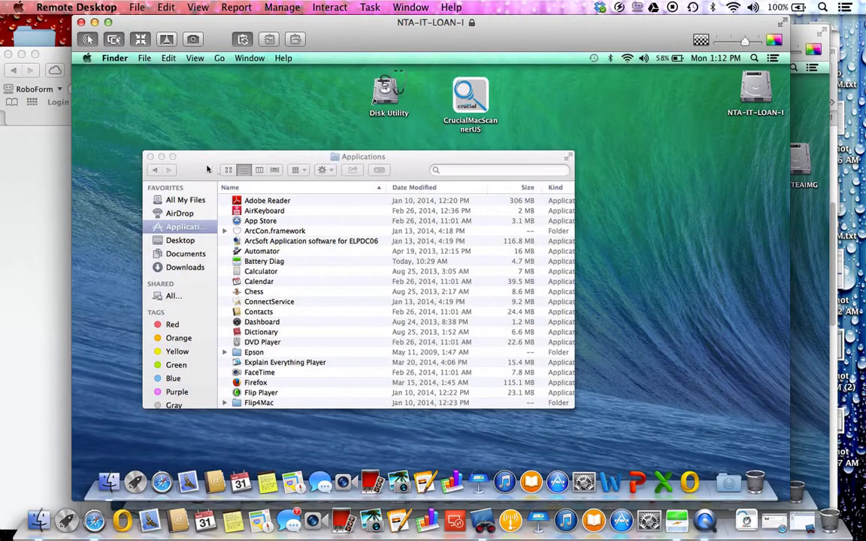
click(208, 169)
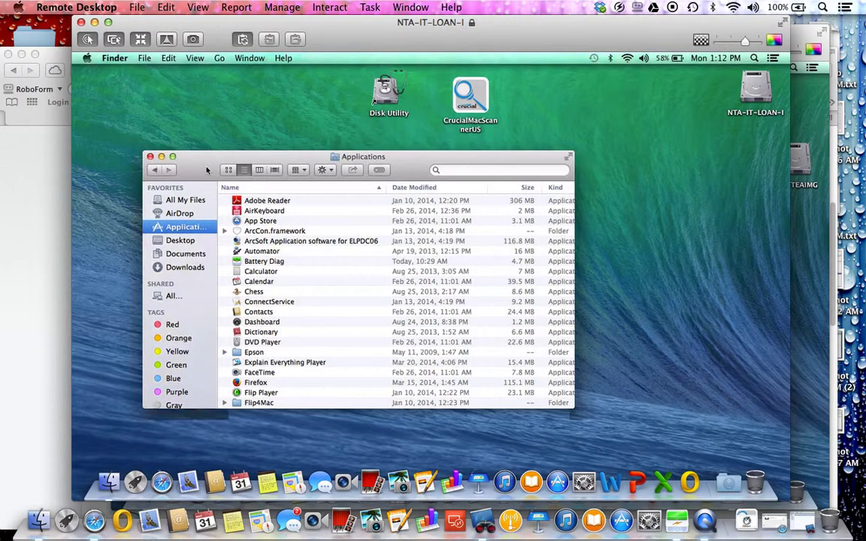
click(250, 262)
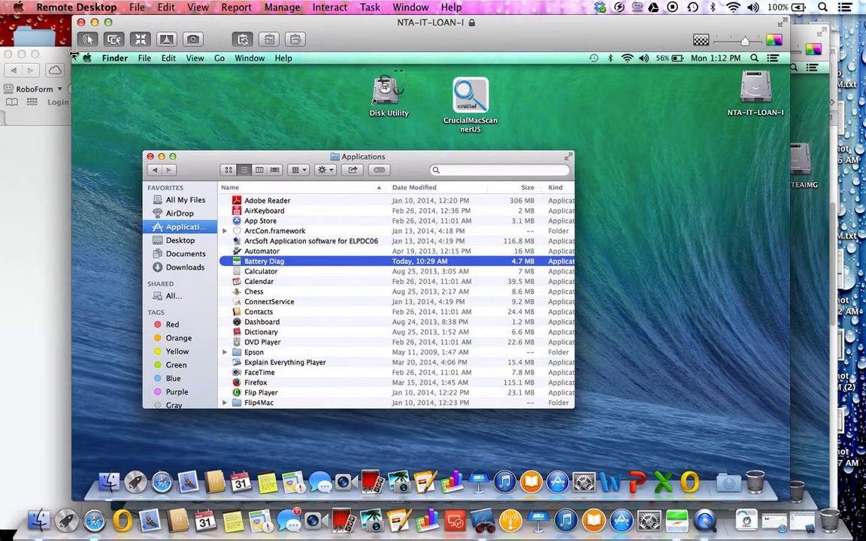
- Open the detailed About This Mac overview on NTA-IT-LOAN-I and highlight the MacBook's size, material and year
click(87, 63)
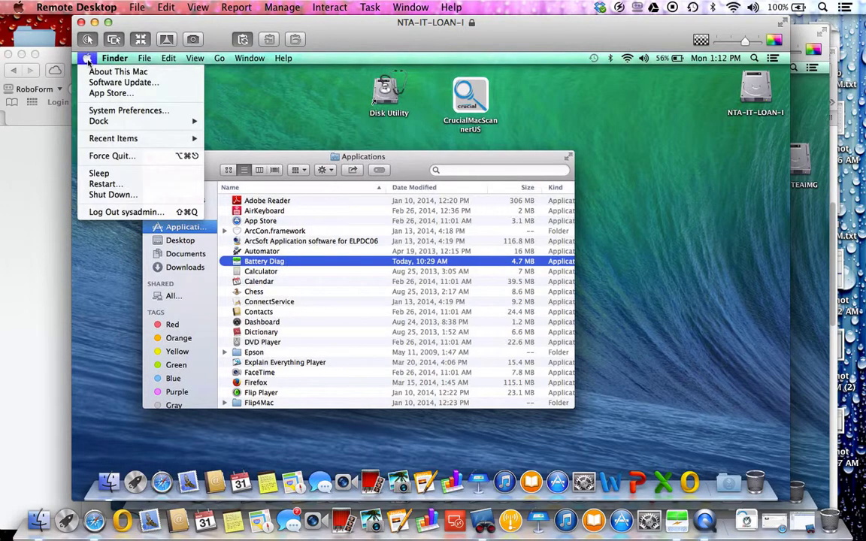
click(254, 186)
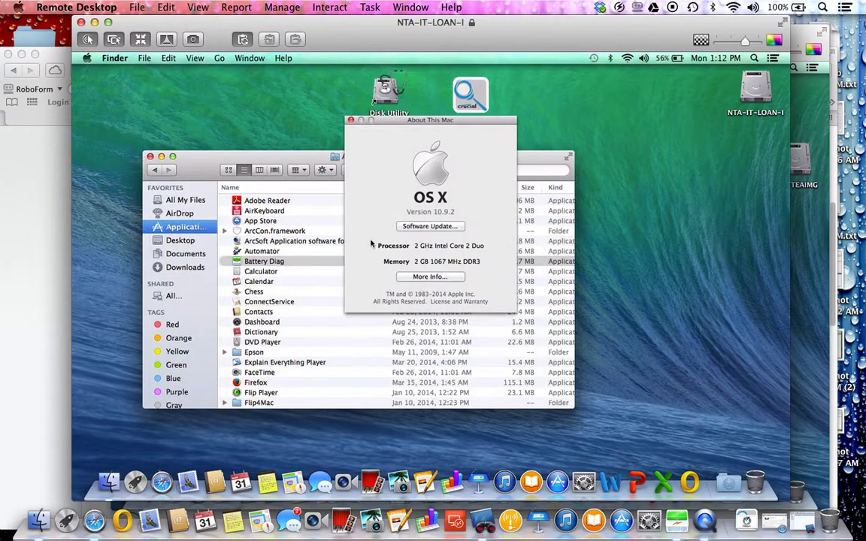
click(436, 278)
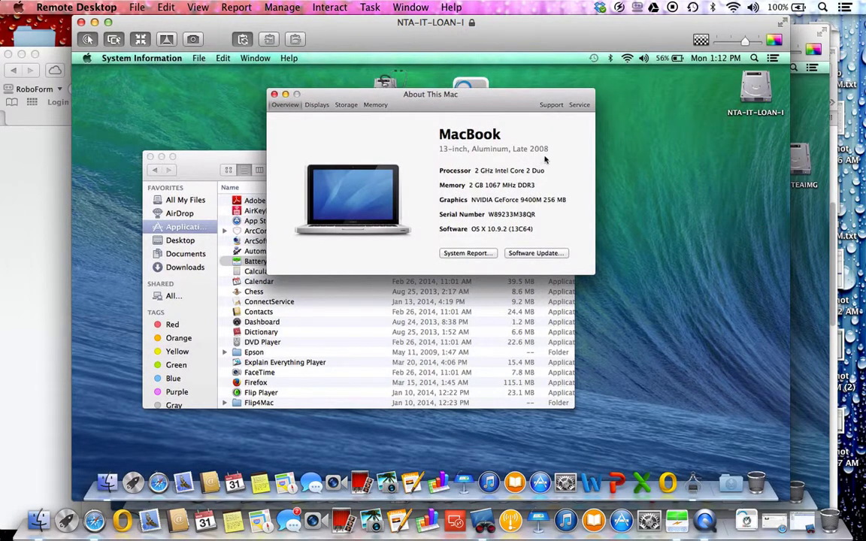
drag(553, 148, 439, 148)
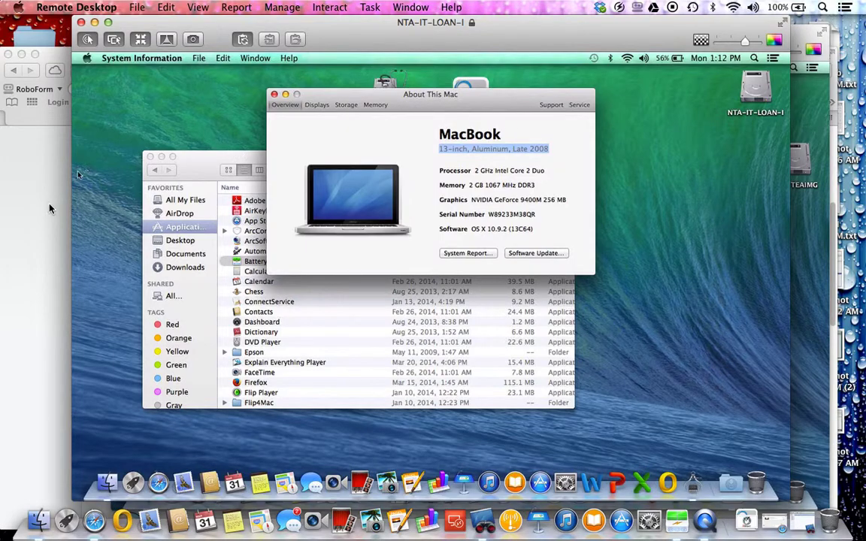
- Find MacBook (13-inch Aluminum, Late 2008) in Apple's battery cycle table in Safari and highlight the model and its maximum cycle count
click(32, 258)
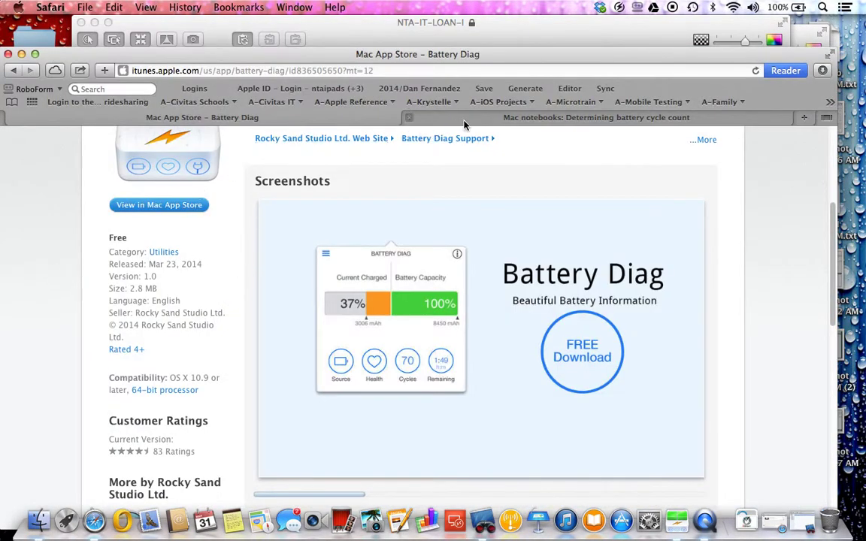
click(420, 116)
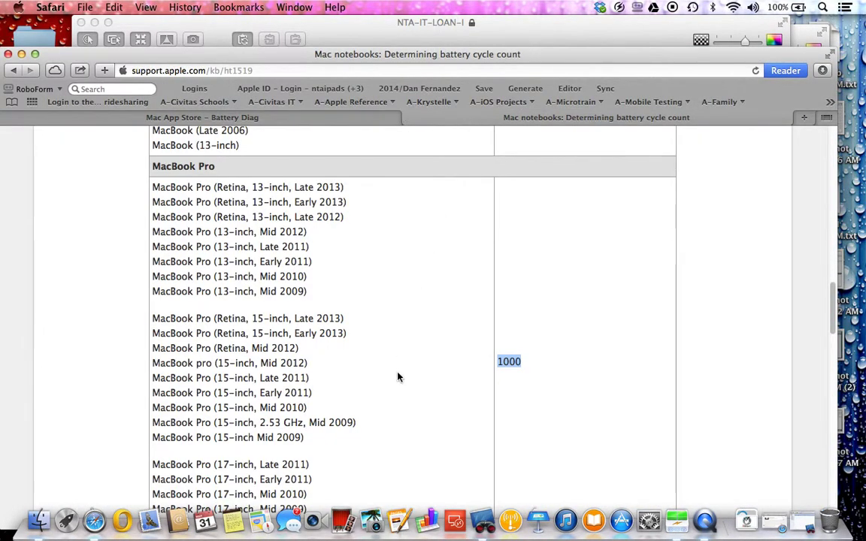
scroll(398, 377, up, 3)
scroll(398, 377, up, 5)
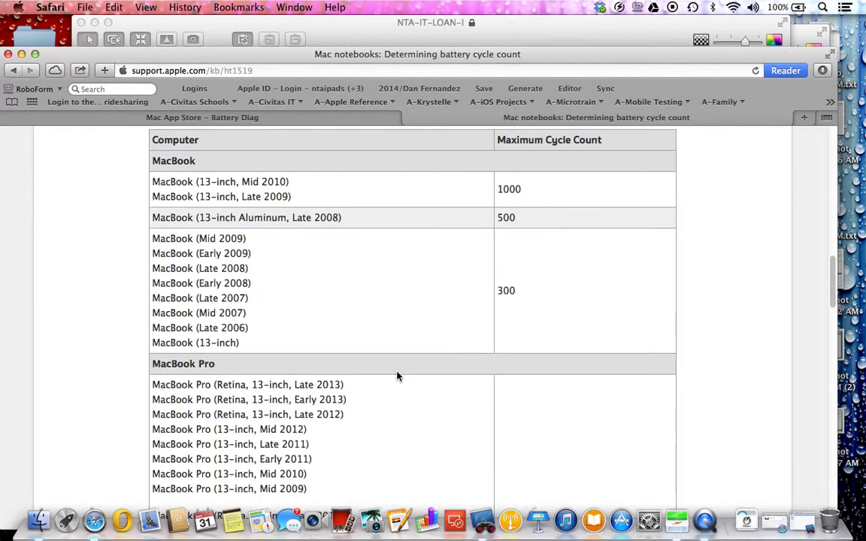
scroll(398, 376, down, 2)
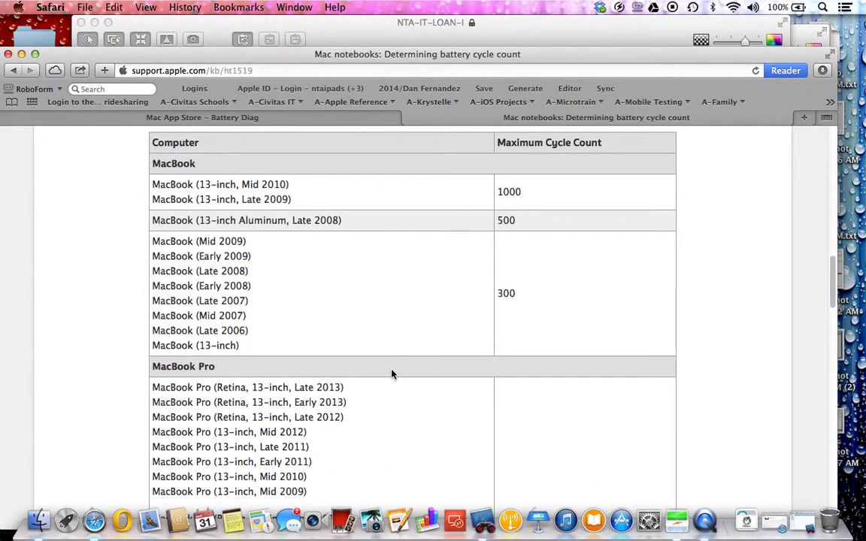
drag(342, 220, 200, 220)
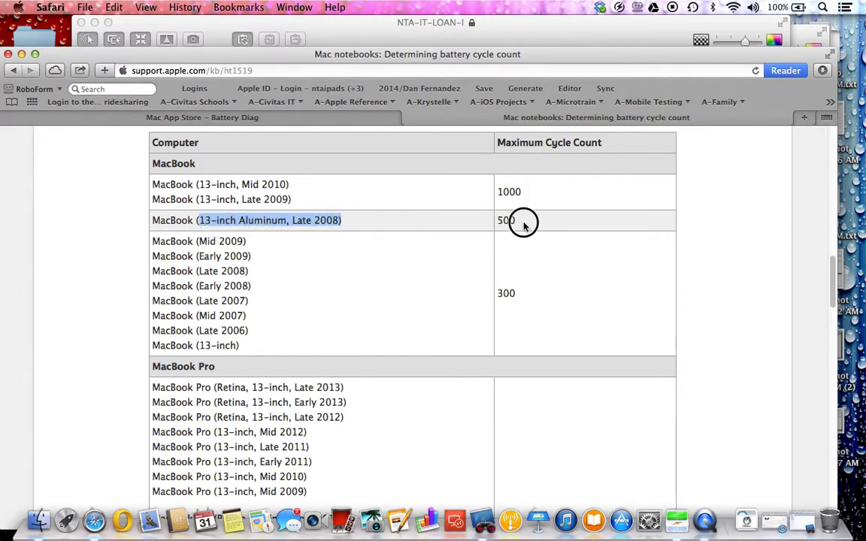
drag(522, 221, 497, 220)
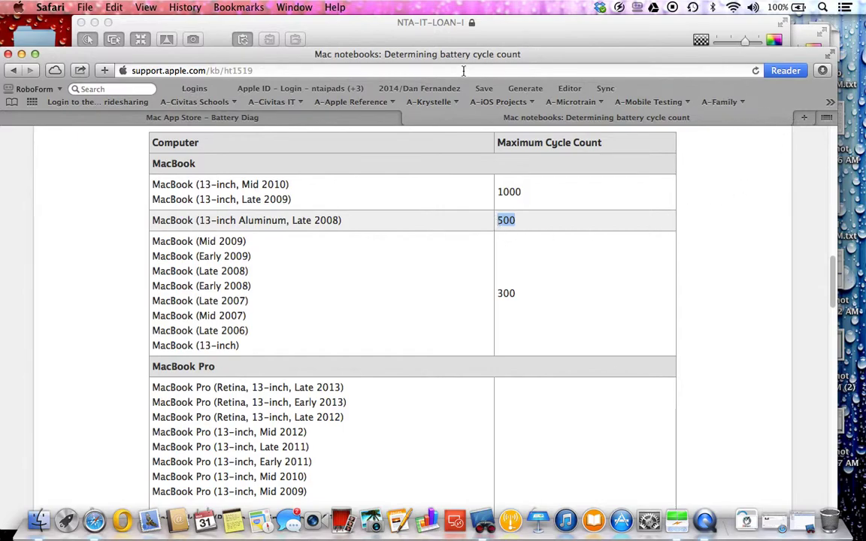
- Close About This Mac in the NTA-IT-LOAN-I session and launch Battery Diag from its Applications folder
click(557, 35)
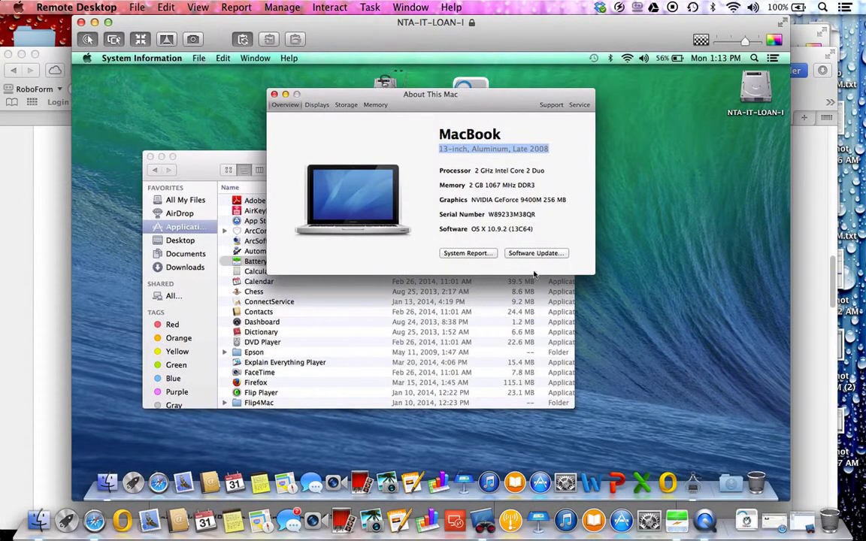
click(275, 94)
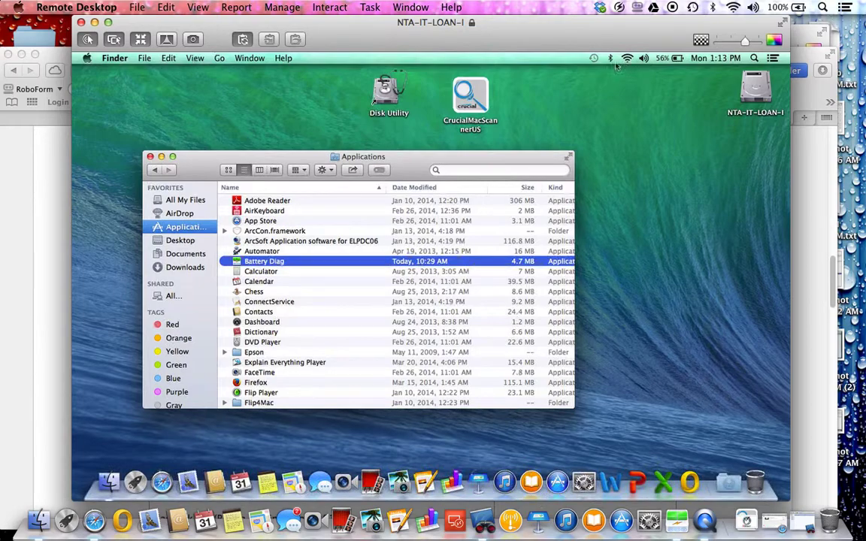
double_click(271, 262)
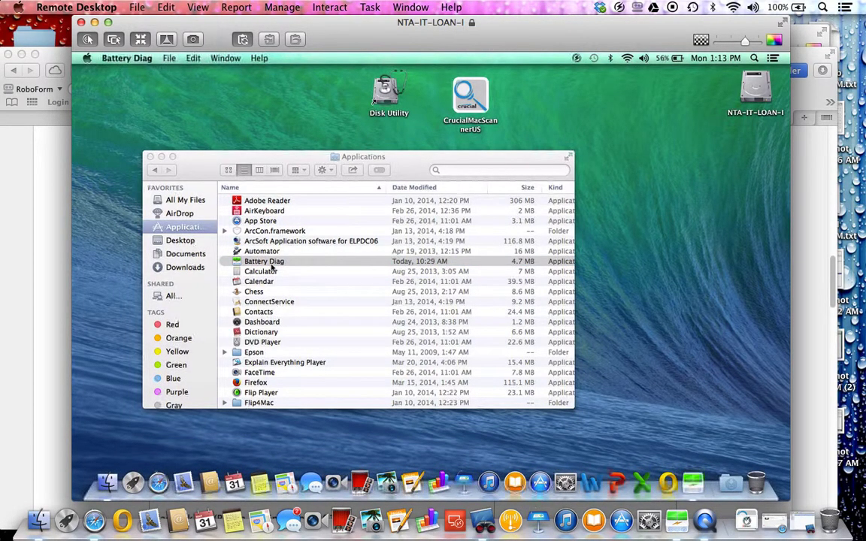
- Dismiss the Battery Diag welcome window and open the battery readout
click(576, 58)
click(333, 138)
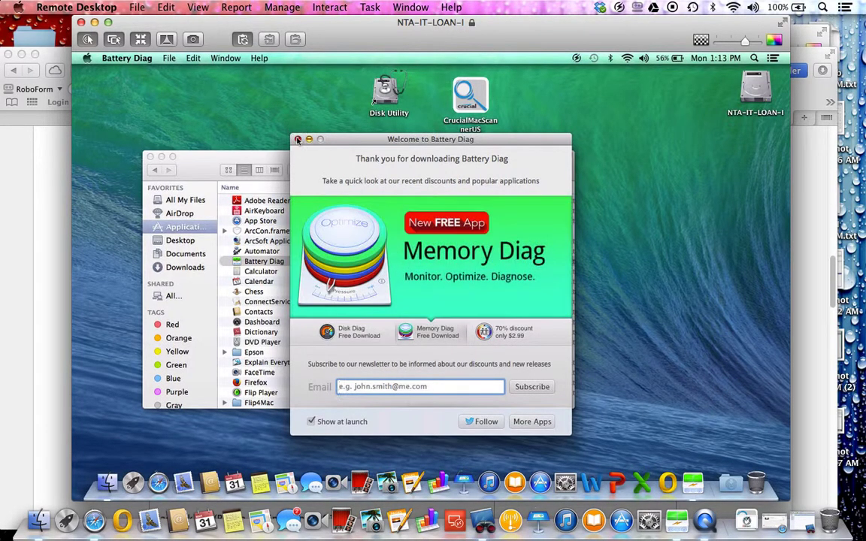
click(298, 140)
click(577, 59)
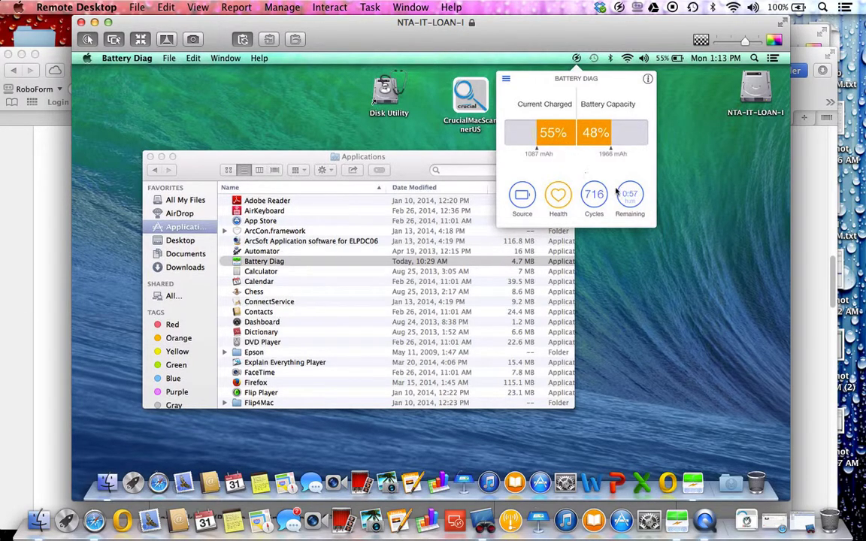
- Check the battery condition in the system's battery status, and compare it with Battery Diag's health and full capacity details
click(669, 58)
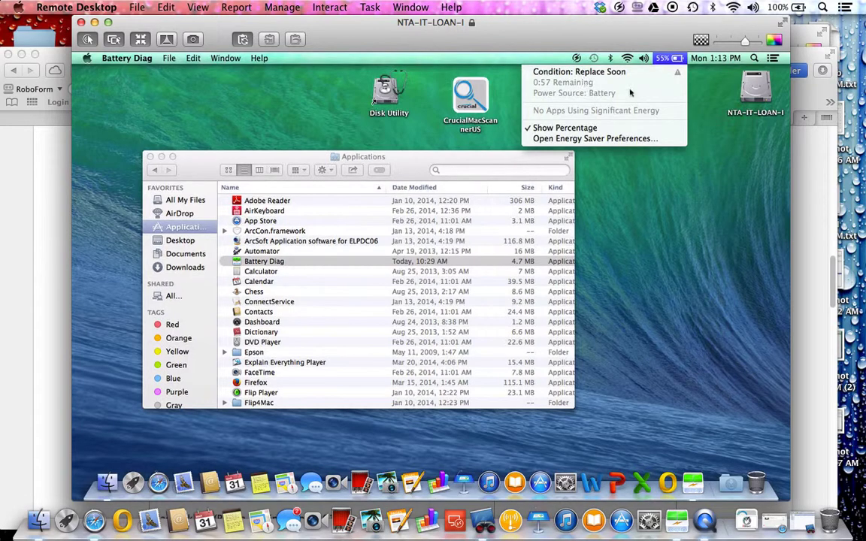
click(576, 58)
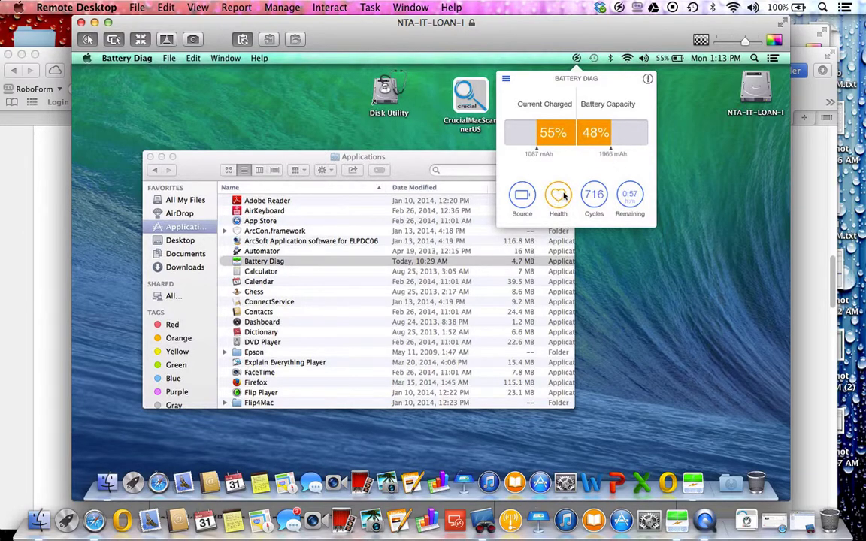
mouse_move(558, 200)
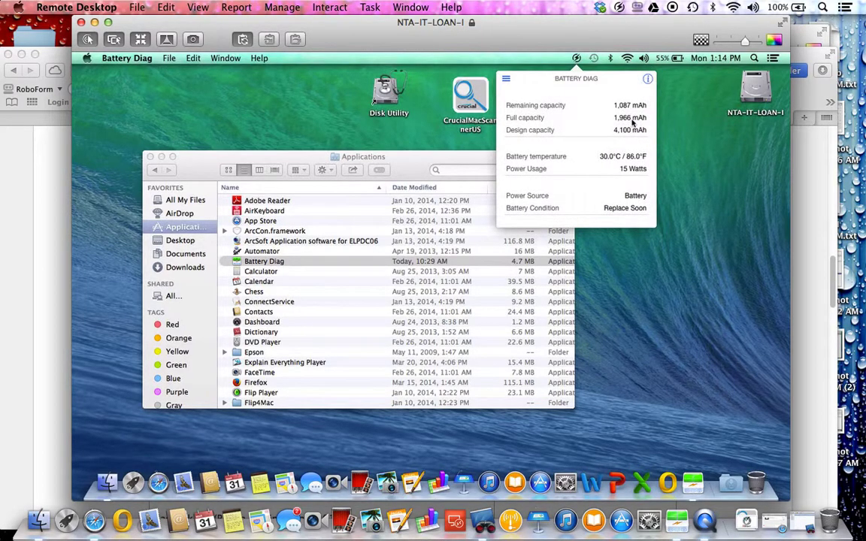
mouse_move(627, 121)
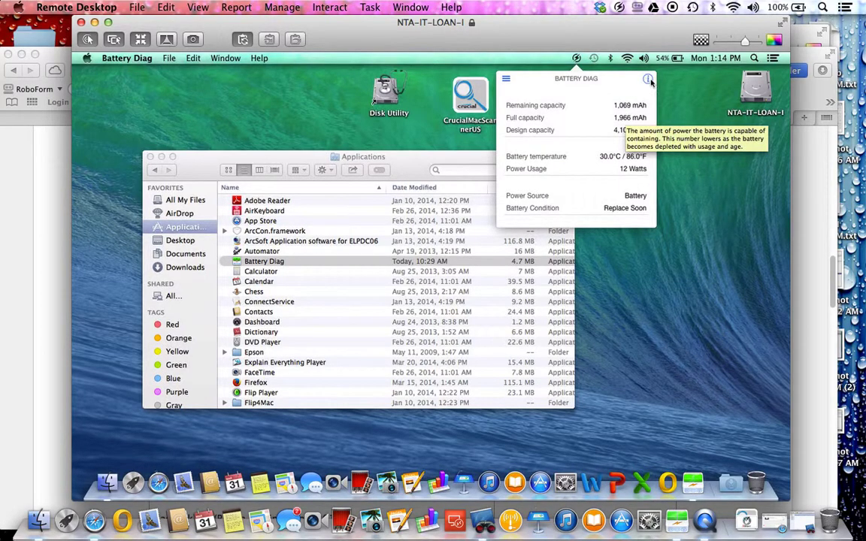
- Return to Battery Diag's main readout and review its options, including Theme and Open at Login, without changing any
click(580, 75)
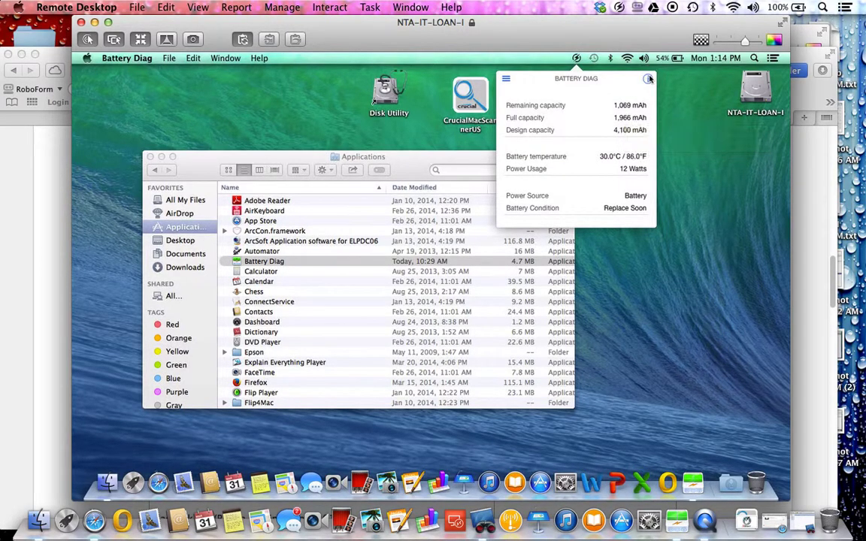
click(506, 81)
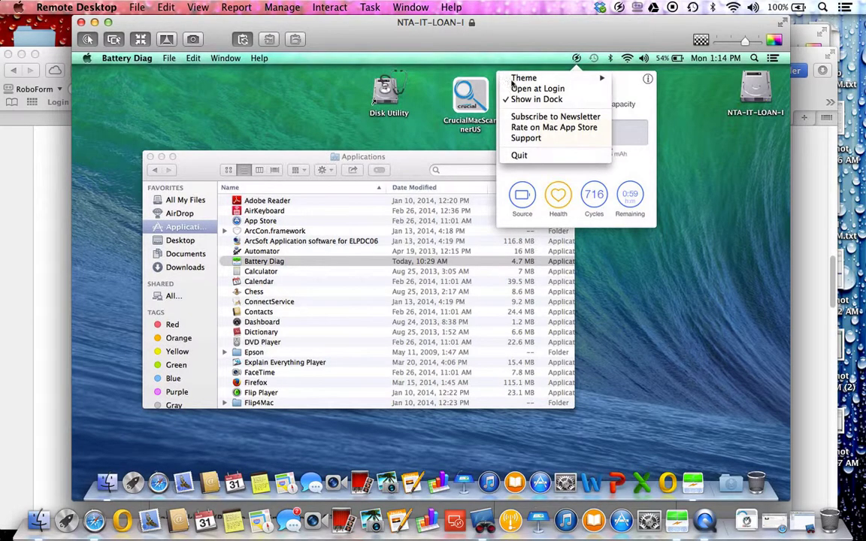
mouse_move(541, 78)
click(558, 109)
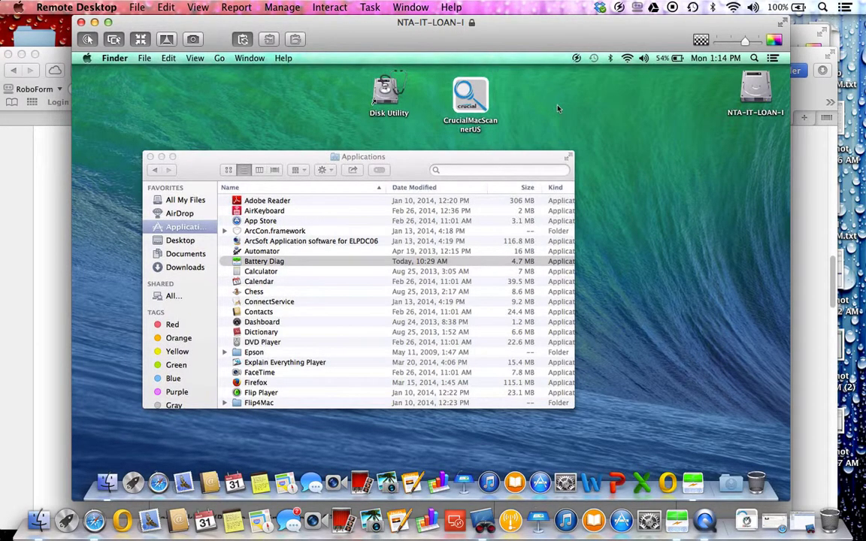
- View the Battery Diag readout once more, and close the Applications window on NTA-IT-LOAN-I
click(577, 58)
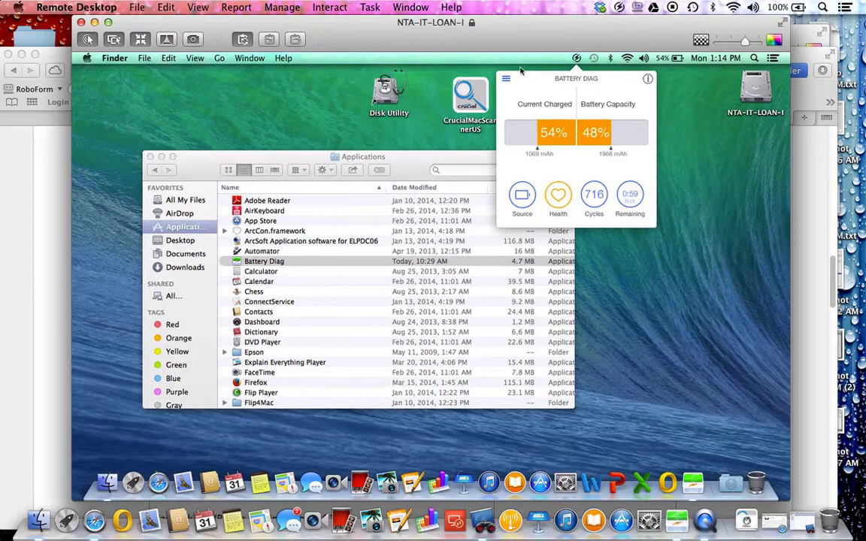
click(681, 120)
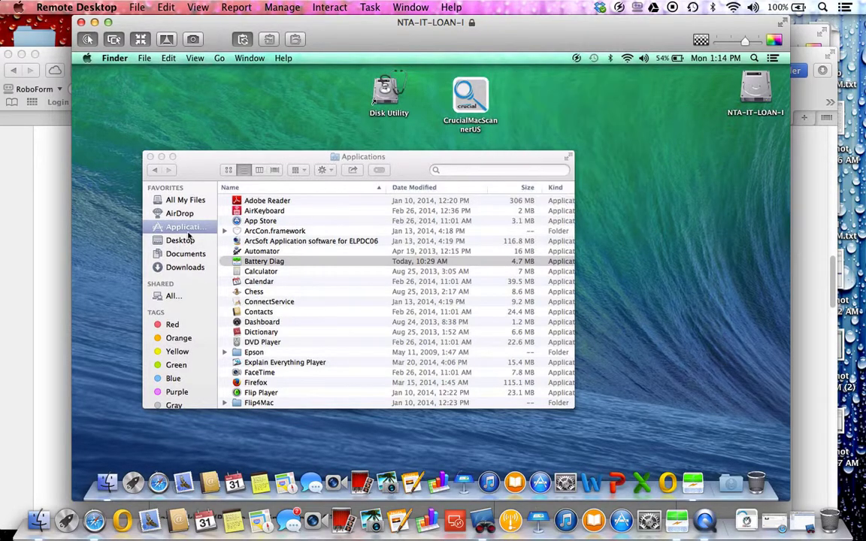
click(151, 156)
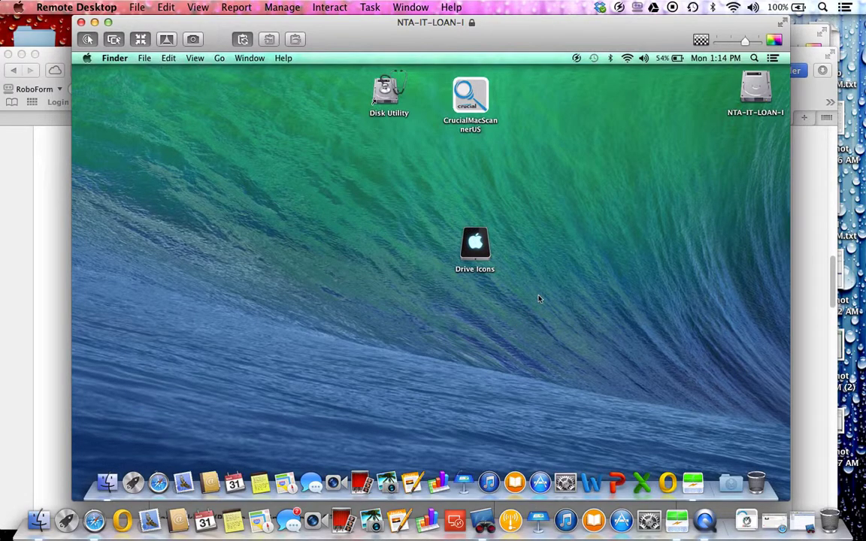
- Decline the request to rate Battery Diag and reopen its battery readout
click(577, 59)
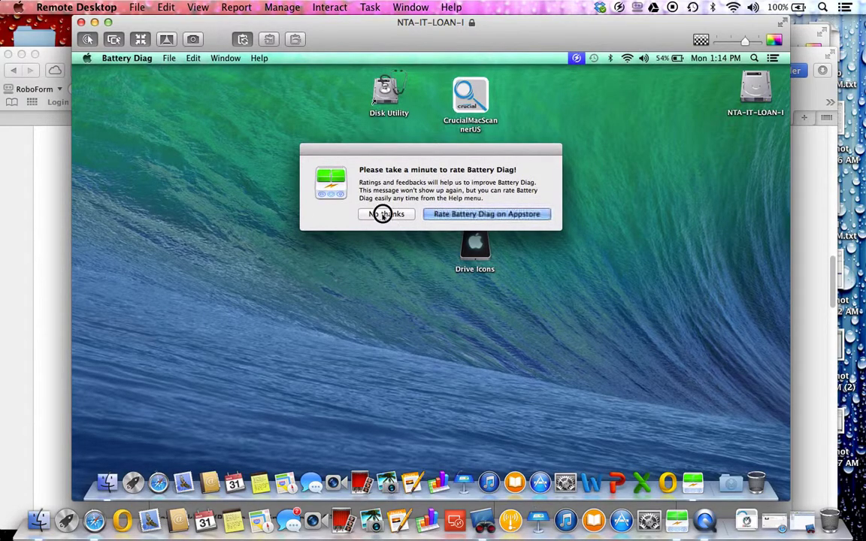
click(383, 213)
click(576, 59)
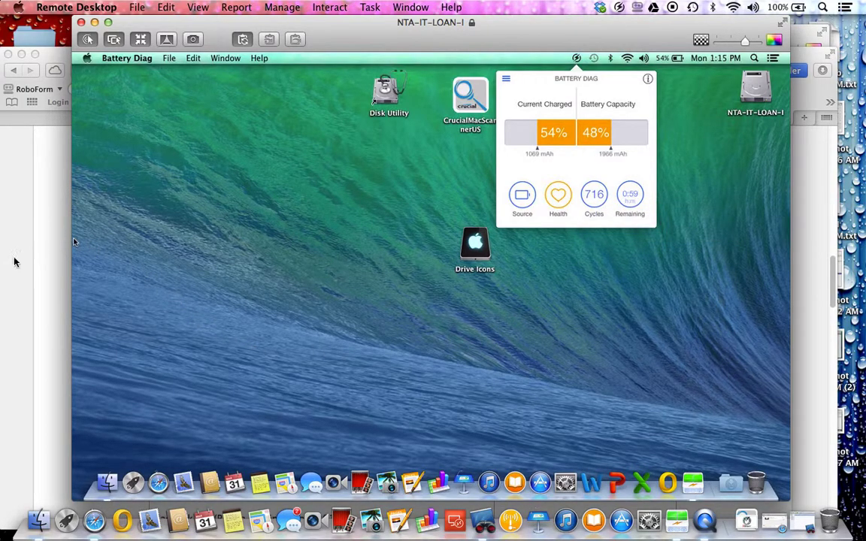
- Return to Apple's cycle table in Safari and highlight the 13-inch Aluminum, Late 2008 entry and its cycle limit again
click(16, 235)
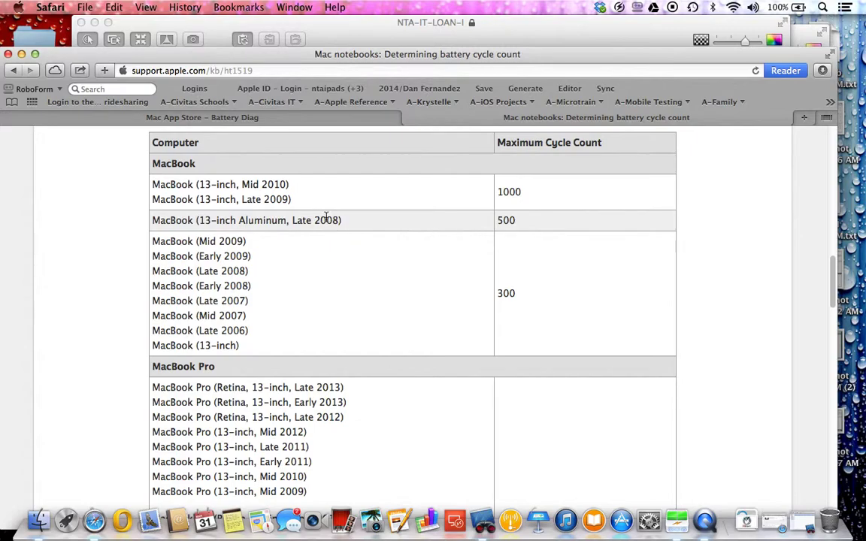
click(213, 219)
drag(214, 219, 338, 220)
drag(519, 220, 500, 219)
click(526, 220)
drag(525, 220, 497, 217)
- Check the Cycles value and its explanation in Battery Diag on NTA-IT-LOAN-I, and close the readout
click(529, 30)
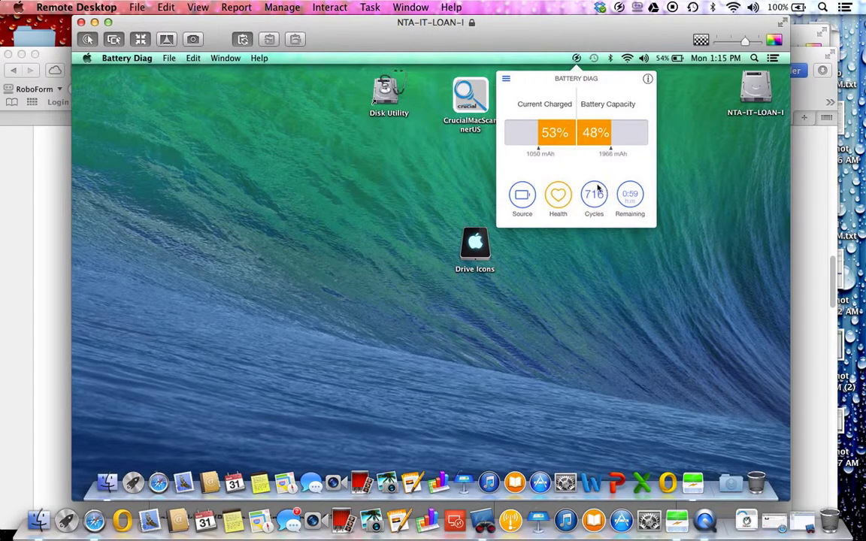
mouse_move(601, 201)
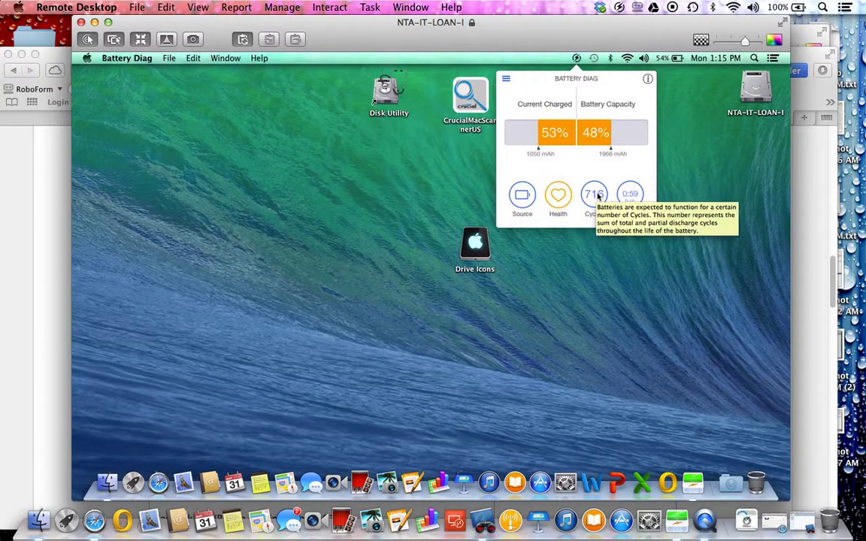
click(661, 286)
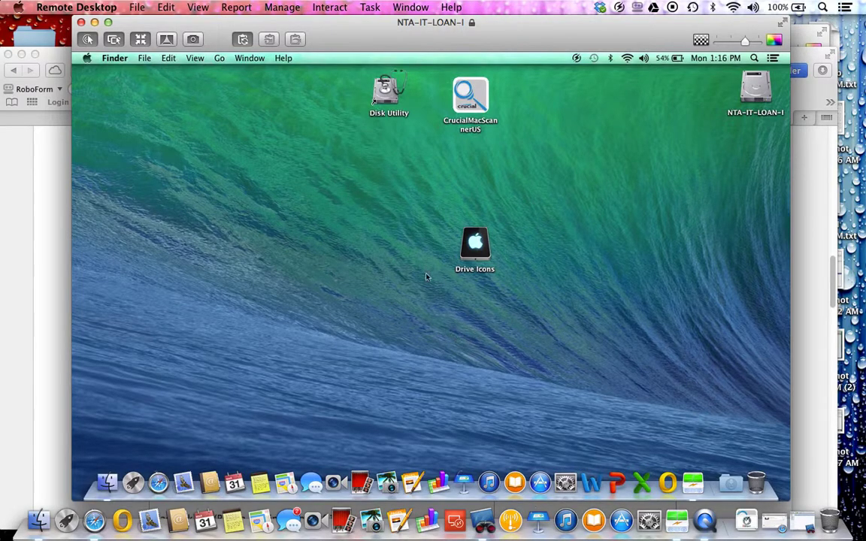
click(94, 23)
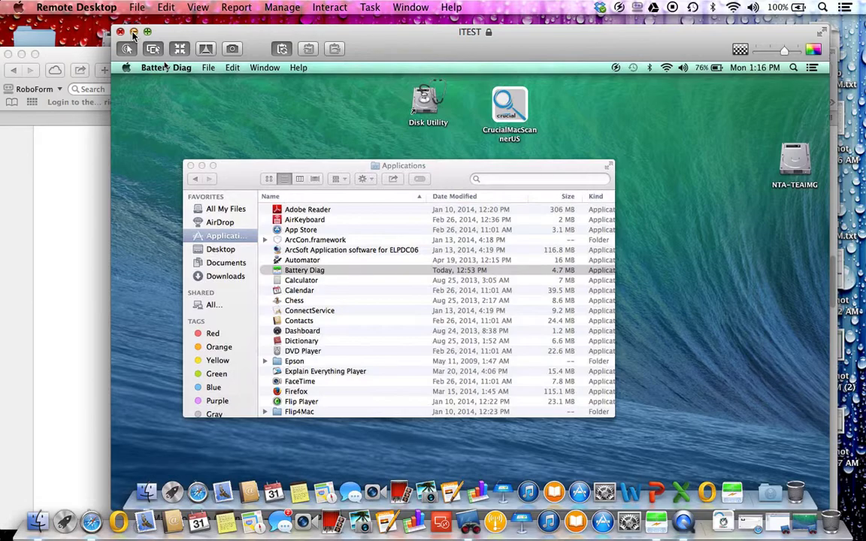
click(133, 33)
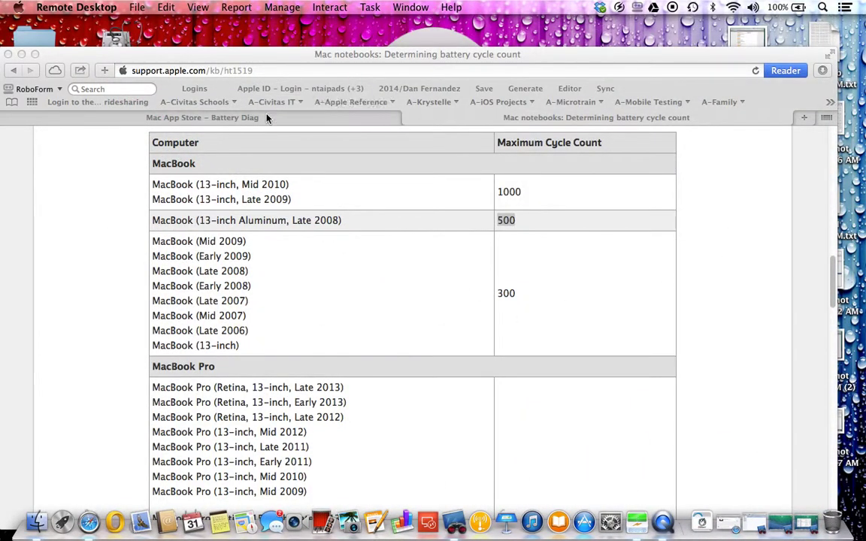
click(277, 117)
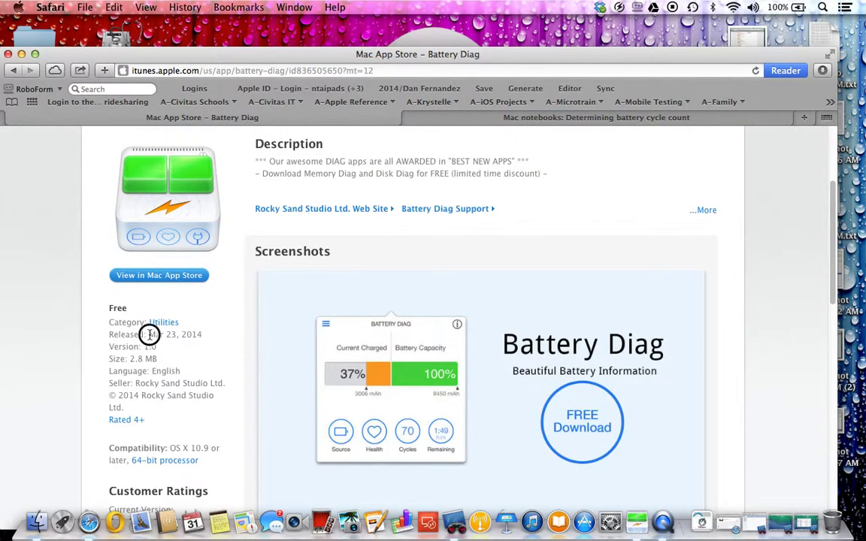
drag(149, 335, 203, 342)
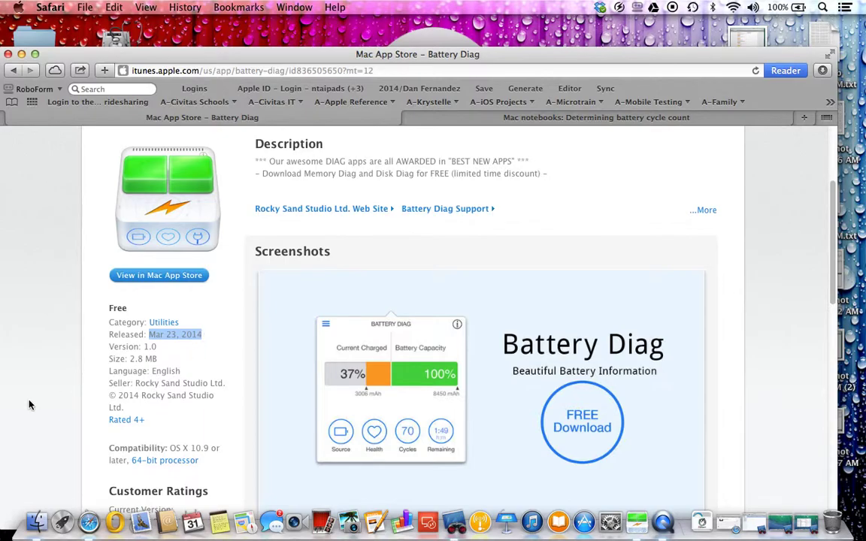
scroll(29, 406, down, 5)
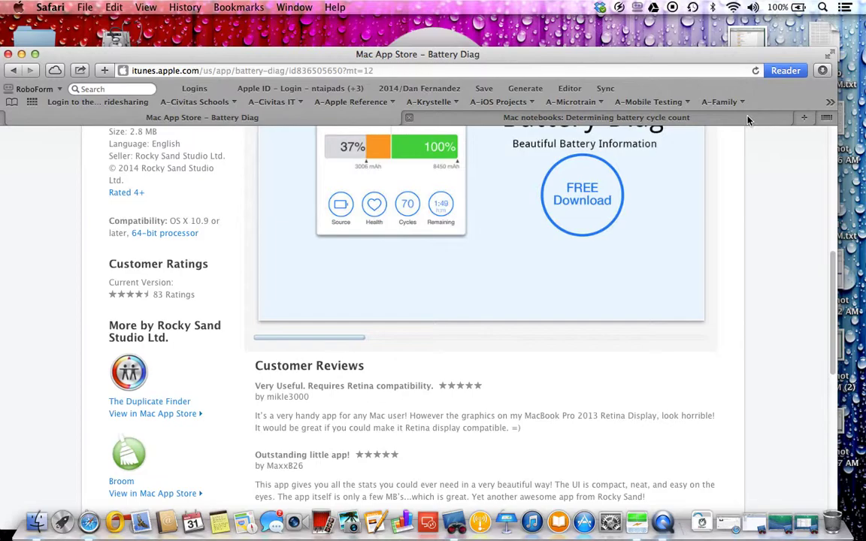
- Open the YouTube channel at youtube.com/user/AppleiOSGenius in the current Safari tab
click(692, 70)
text(youtube.com)
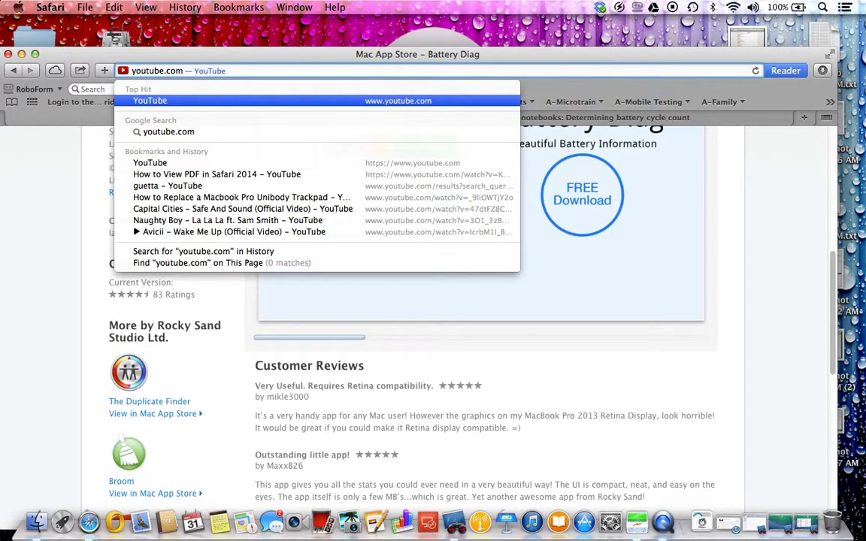
text(/user)
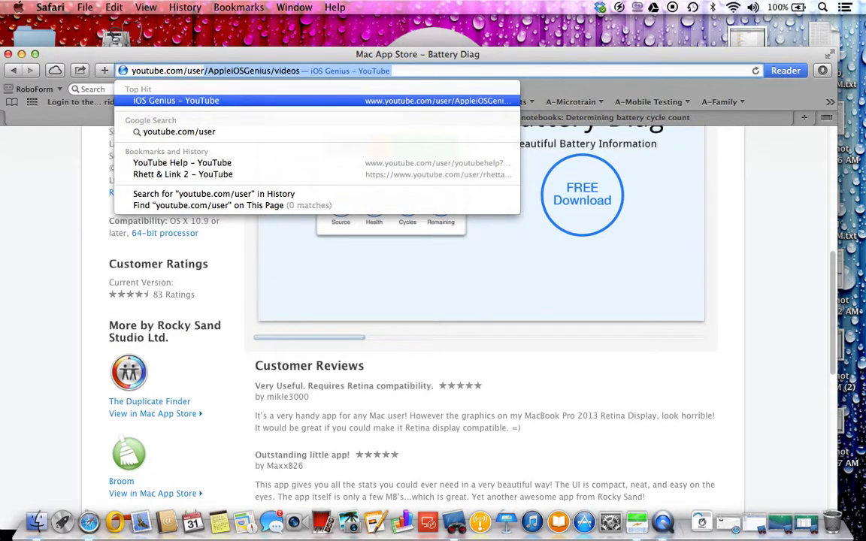
text(/)
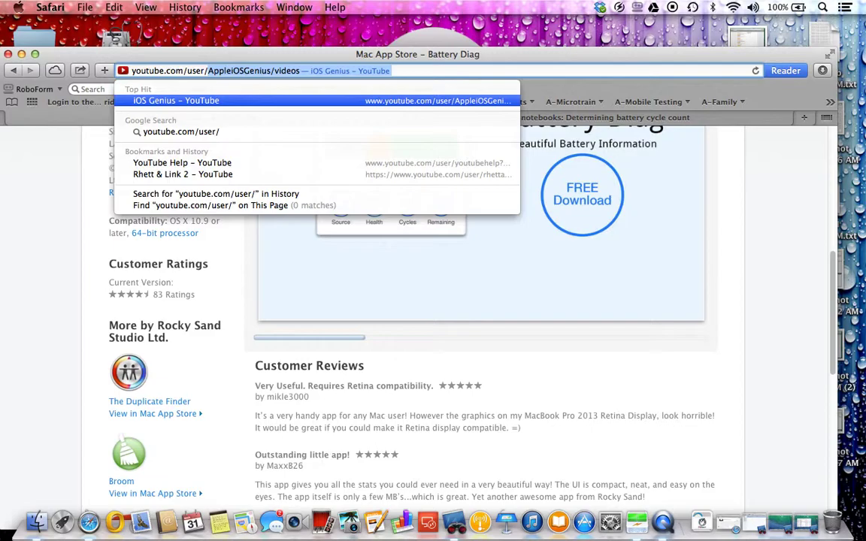
key(Right)
key(BackSpace)
key(BackSpace)
key(BackSpace)
key(BackSpace)
key(BackSpace)
key(BackSpace)
key(BackSpace)
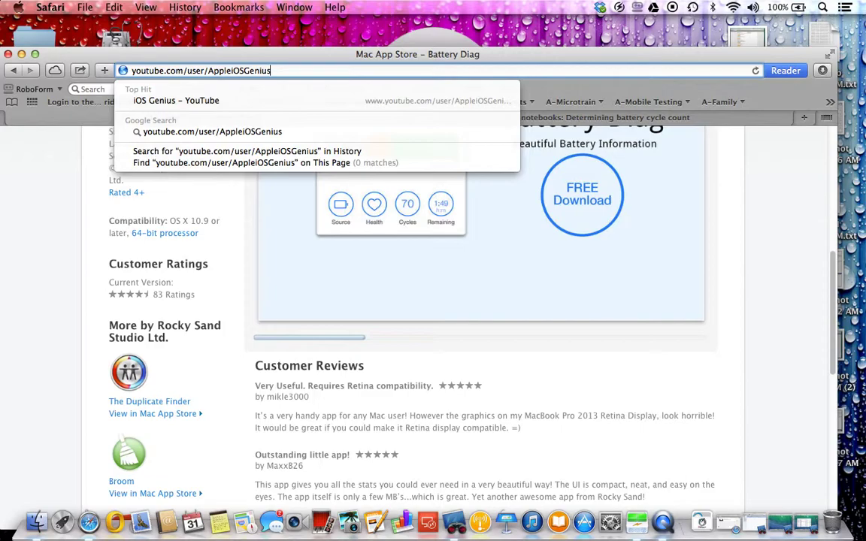
key(Return)
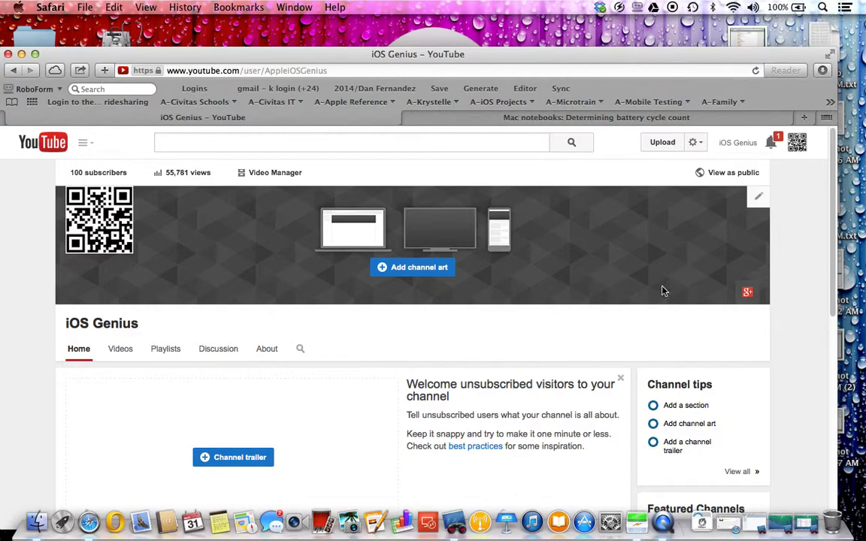
- Show the channel's uploaded videos, and switch to QuickTime Player
click(133, 355)
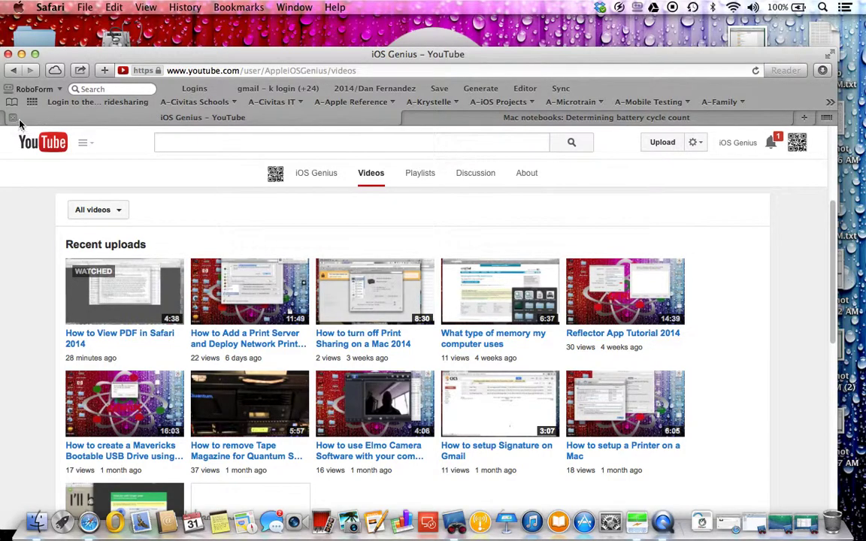
click(669, 526)
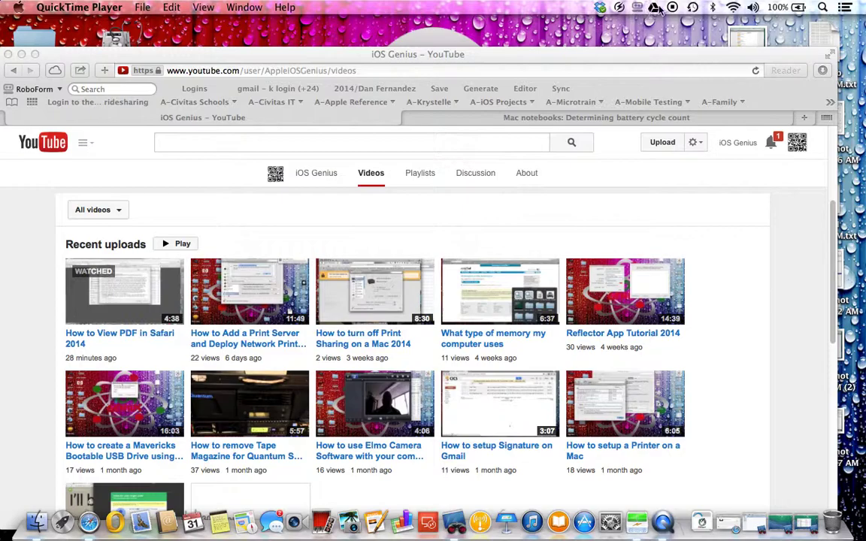